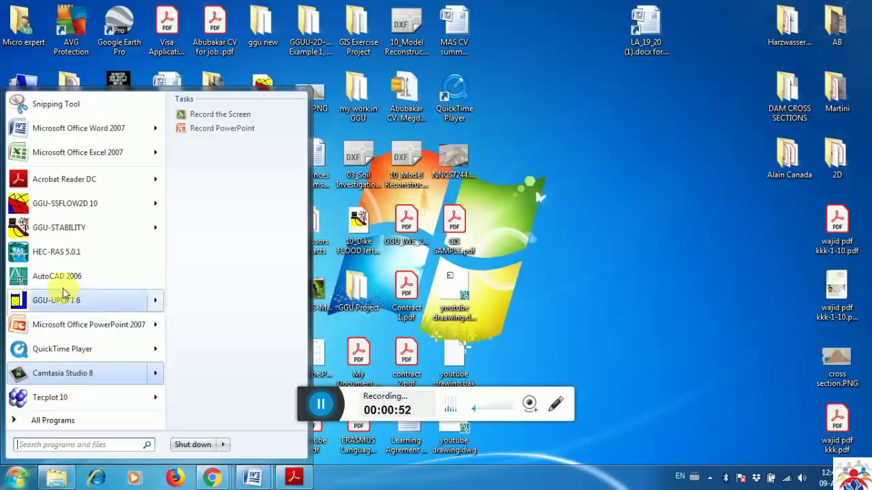
Launch GGU-SSFLOW2D 10 with an empty project
click(88, 204)
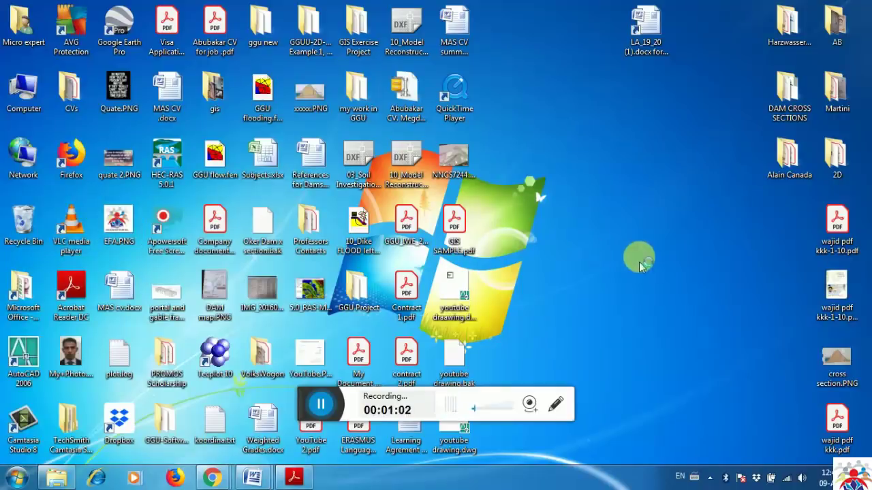
click(385, 401)
click(320, 404)
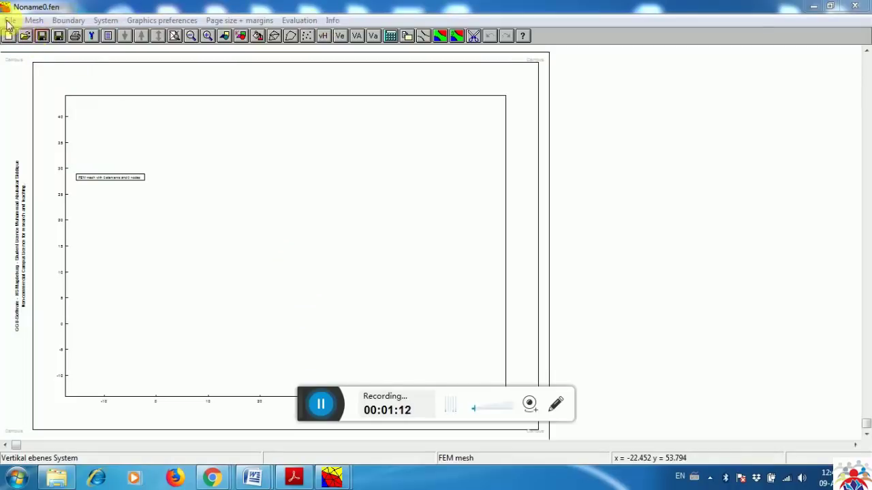
click(68, 21)
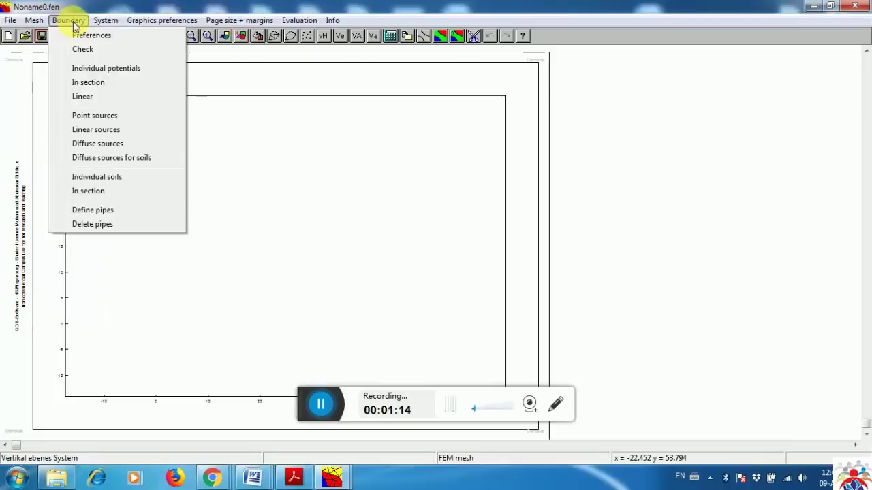
mouse_move(106, 22)
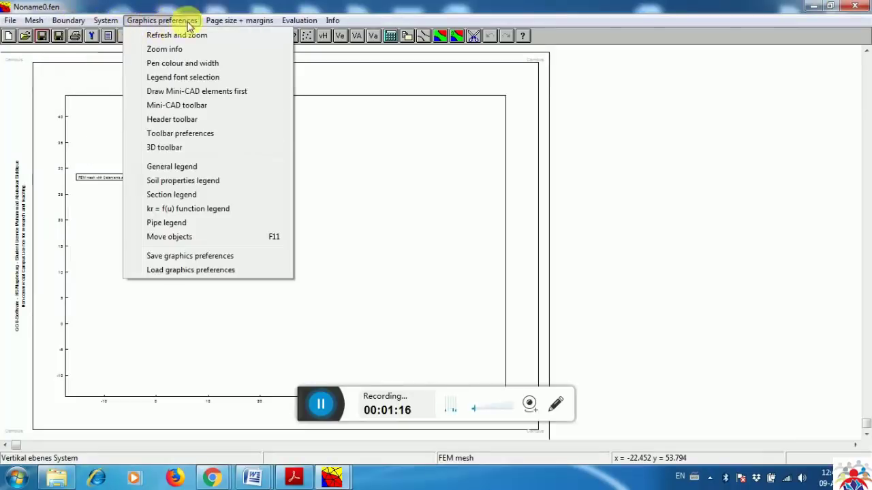
mouse_move(211, 20)
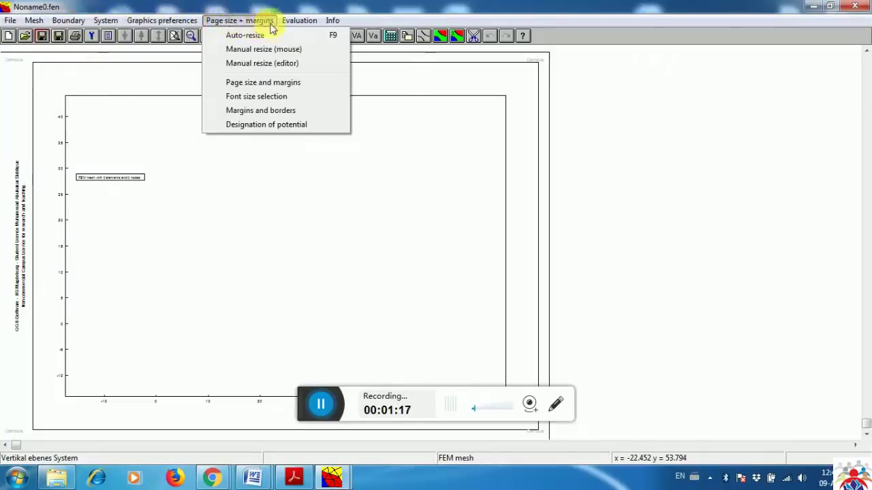
mouse_move(288, 20)
mouse_move(331, 25)
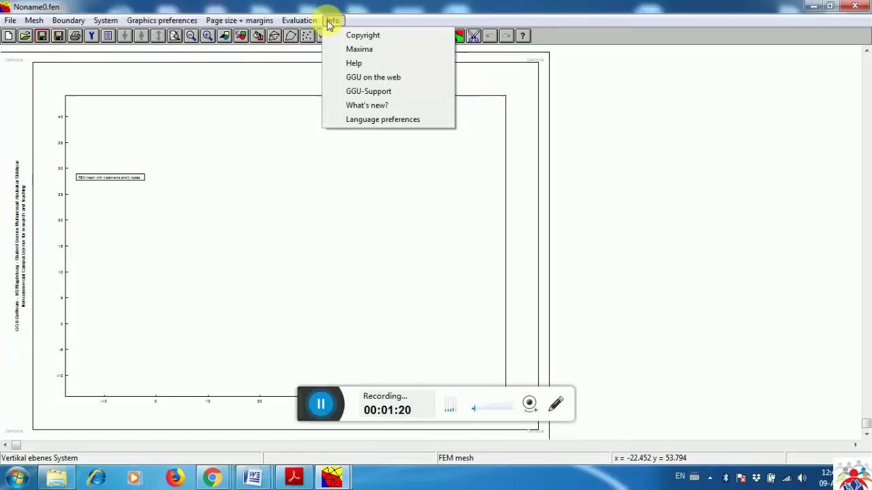
click(243, 143)
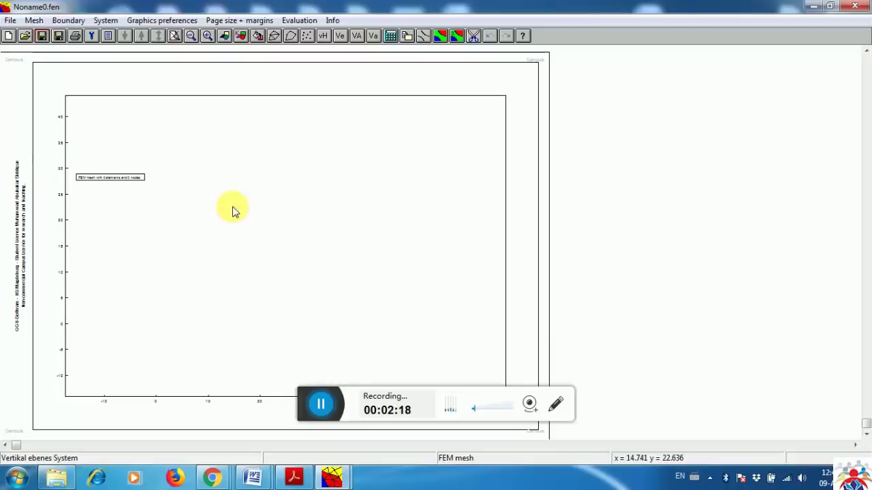
Define five mesh nodes without an array, rising from about (-6, 17) through (6, 17) and (22, 25) to a crest at about (34, 26)
click(34, 20)
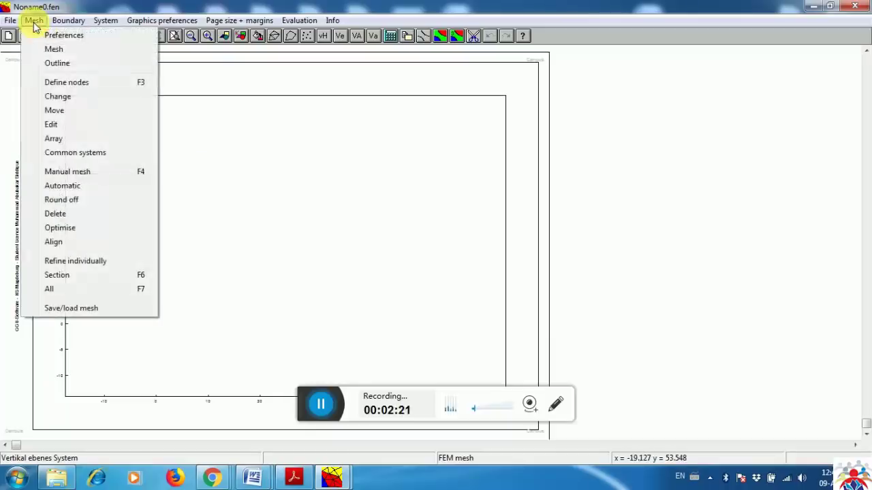
click(71, 82)
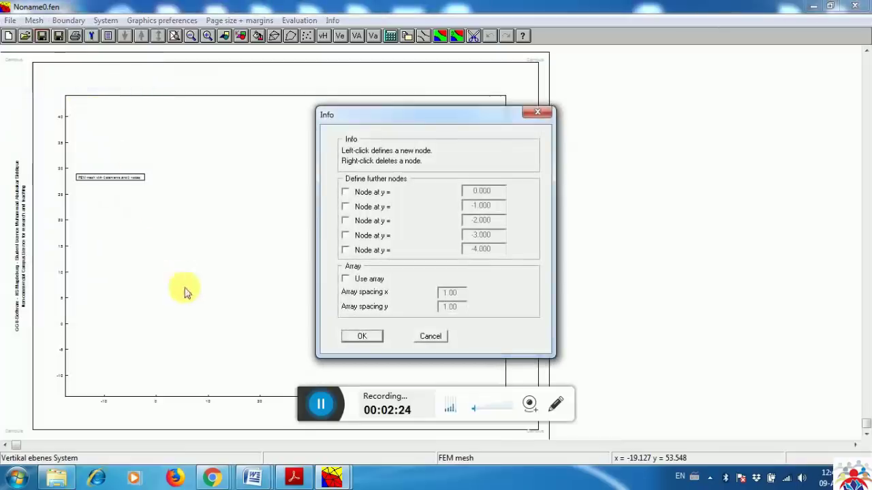
click(361, 336)
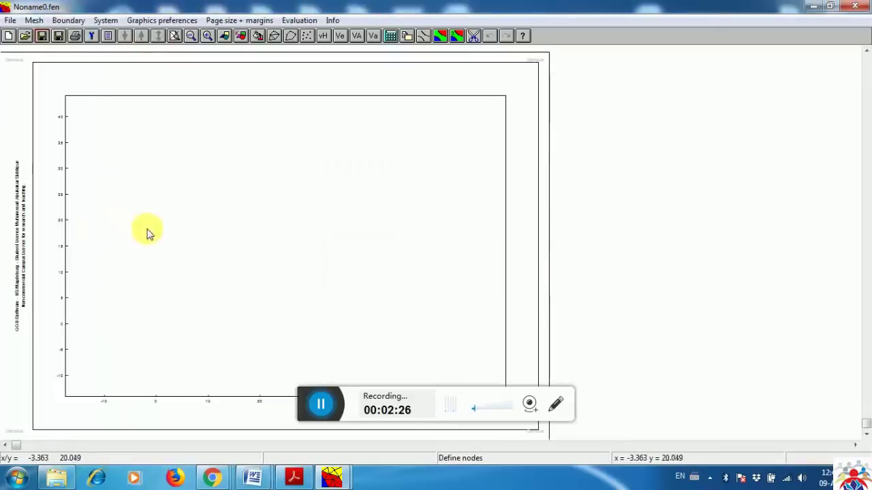
click(126, 238)
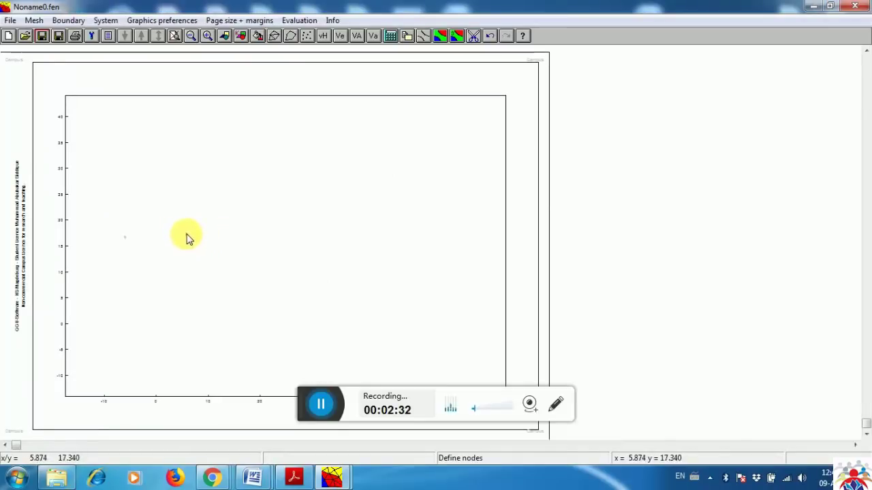
click(187, 234)
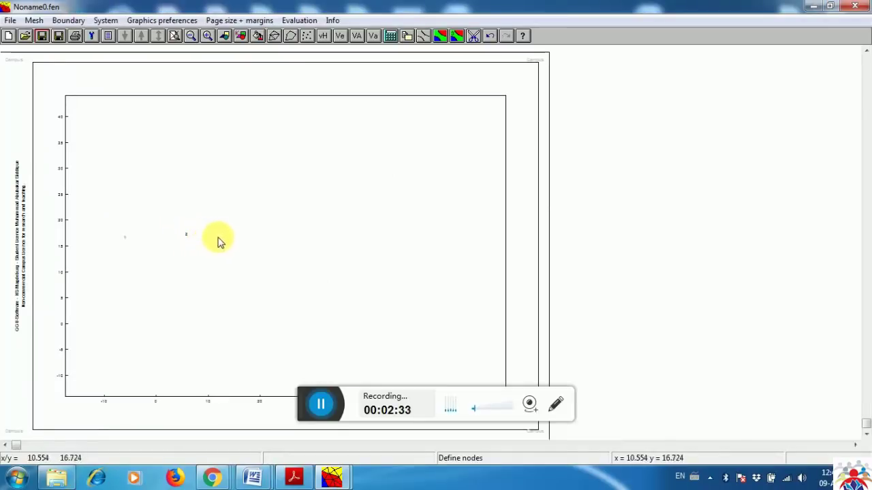
click(239, 210)
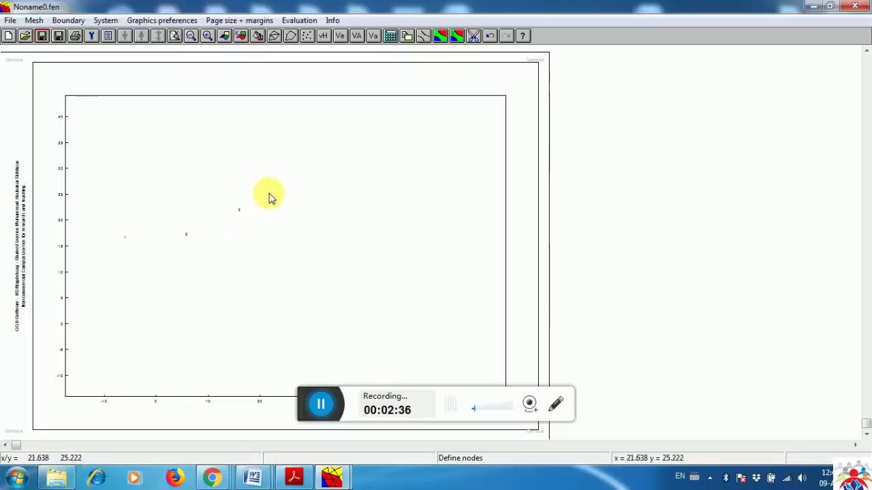
click(269, 195)
click(333, 188)
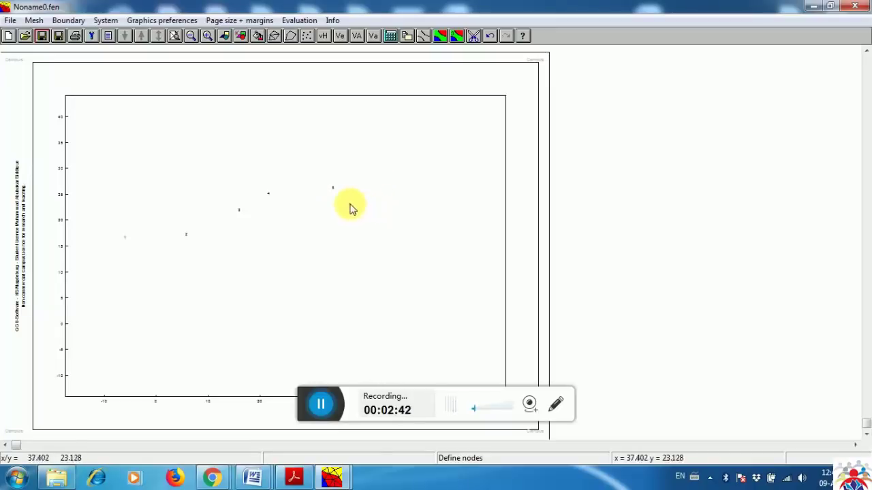
Add three nodes down the far side of the crest, at about (37, 23), (42, 18) and (55, 17.5)
click(349, 204)
click(374, 230)
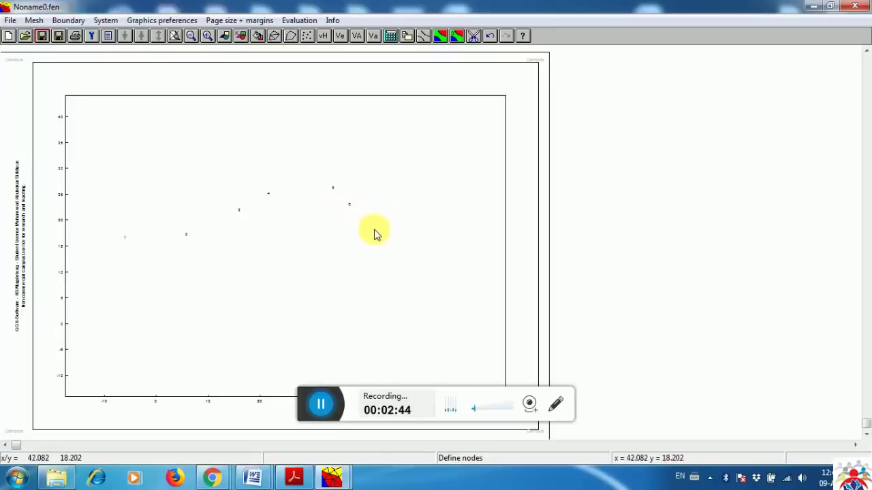
click(440, 233)
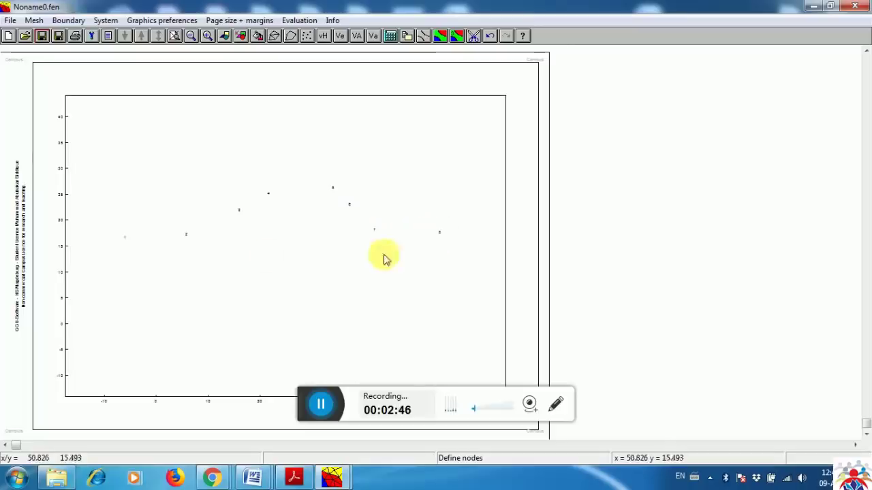
Add a base row of six nodes below the profile at y about 11, from x about -6 to 55
click(123, 267)
click(185, 267)
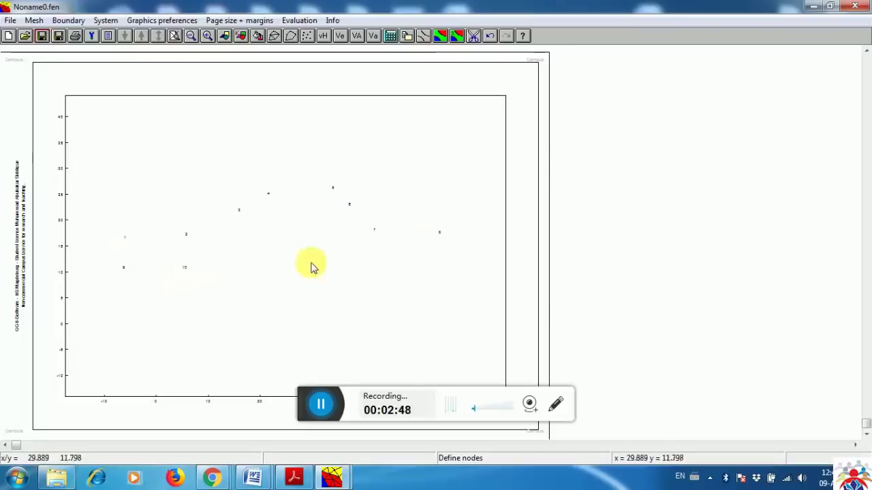
click(288, 268)
click(354, 270)
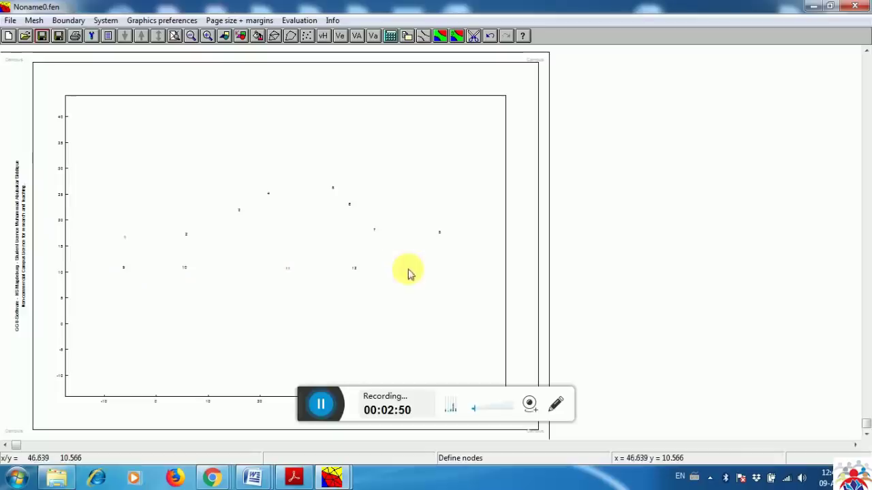
click(422, 270)
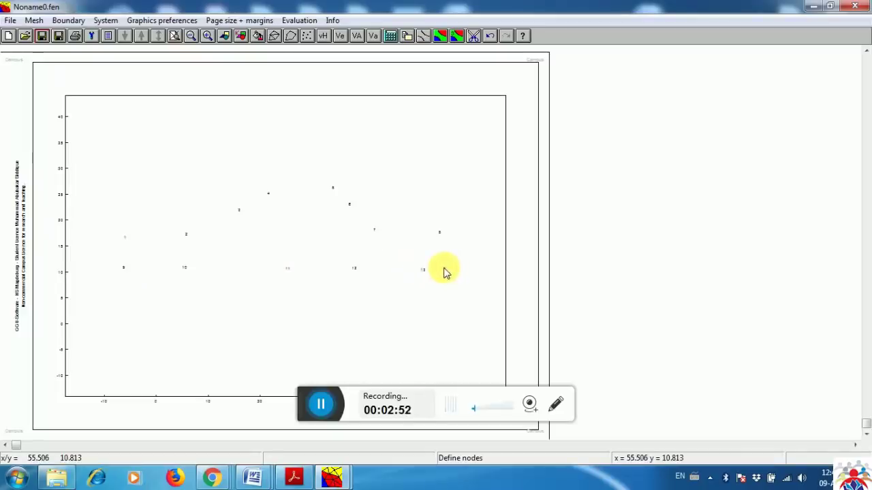
click(443, 269)
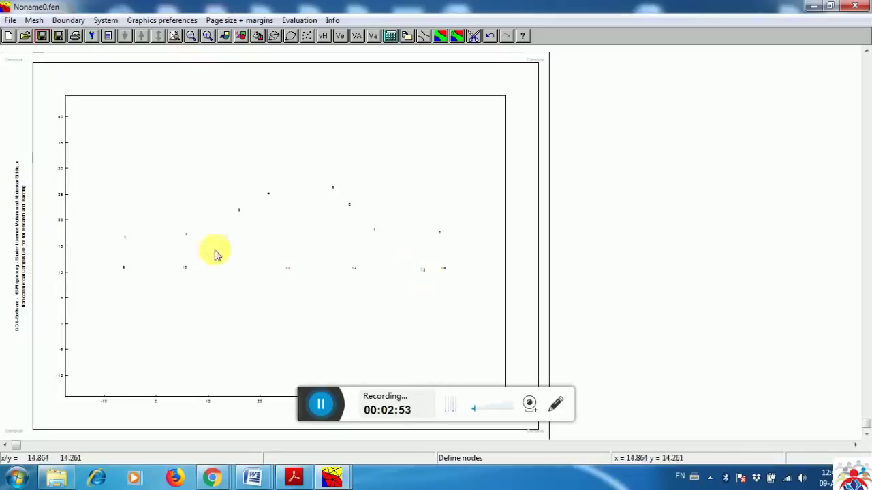
Manually mesh a triangular element between nodes 1, 2 and 10 and assign it soil number 1
click(32, 22)
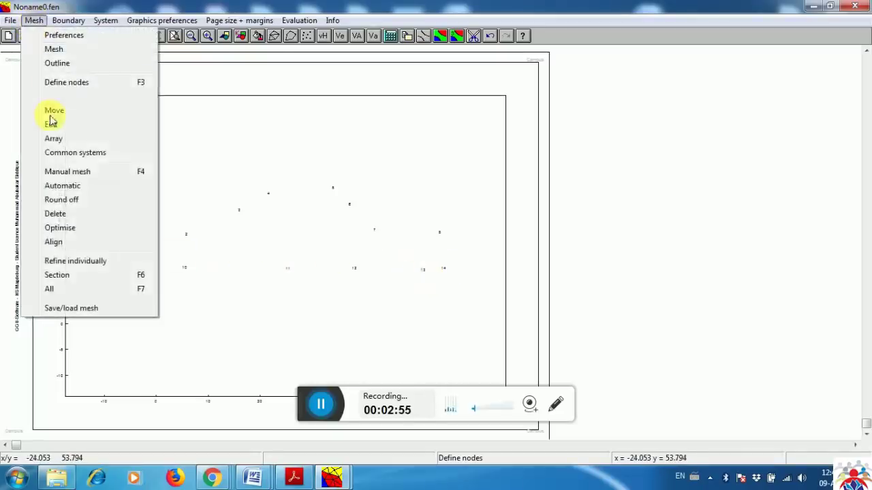
click(72, 174)
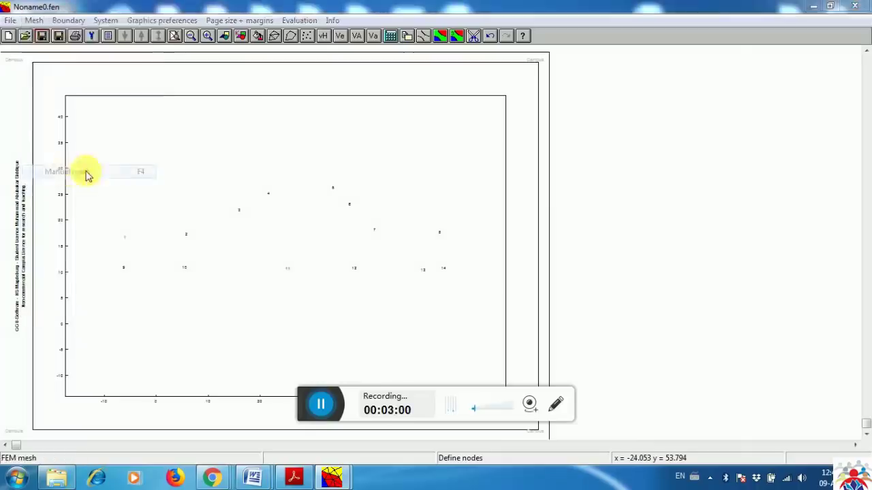
click(393, 251)
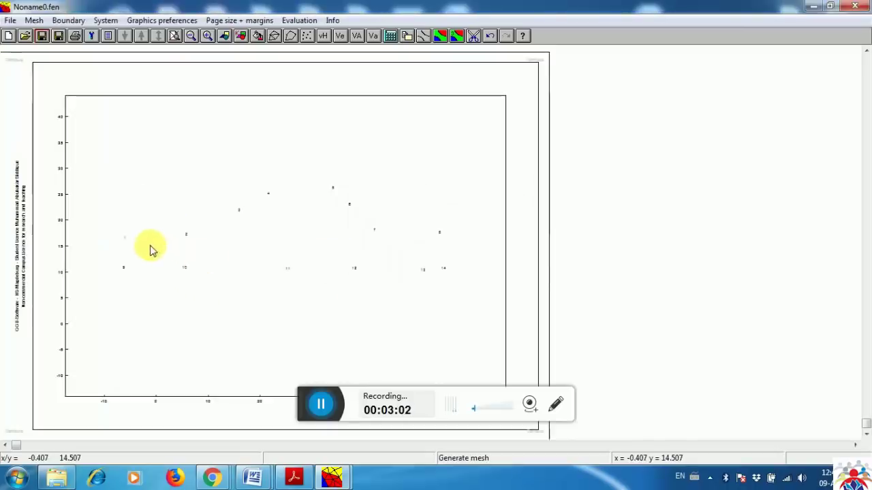
click(124, 237)
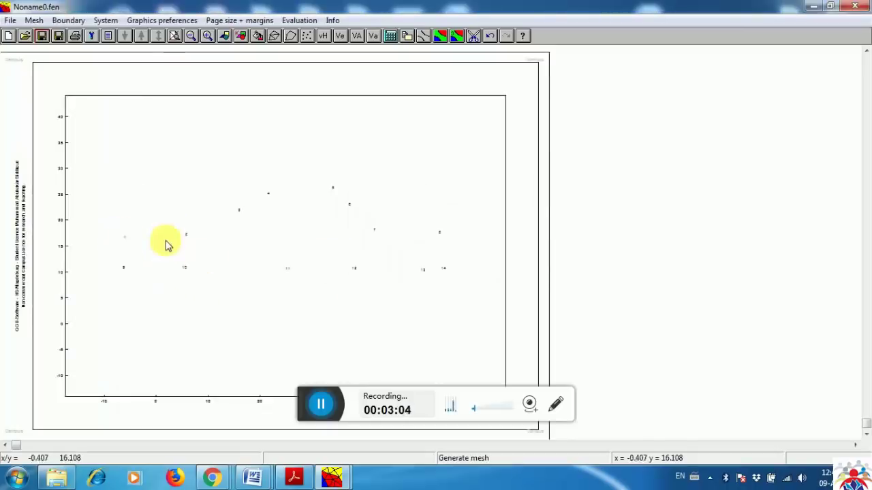
click(186, 235)
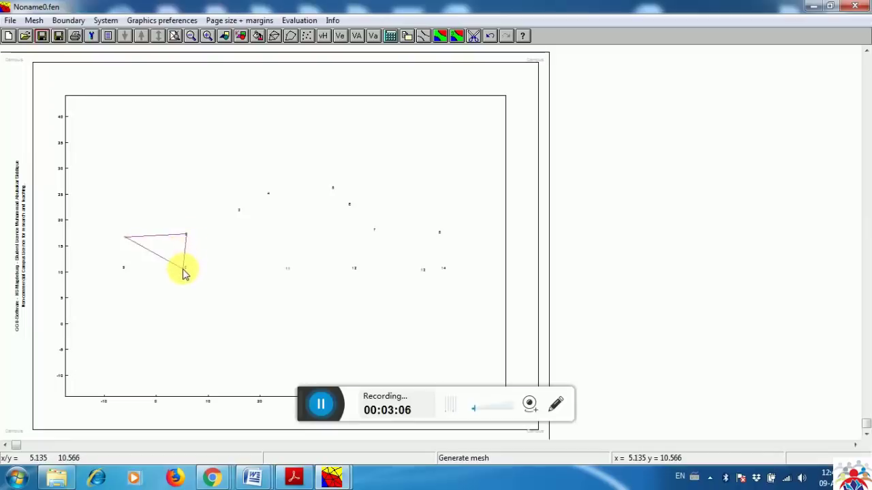
click(184, 270)
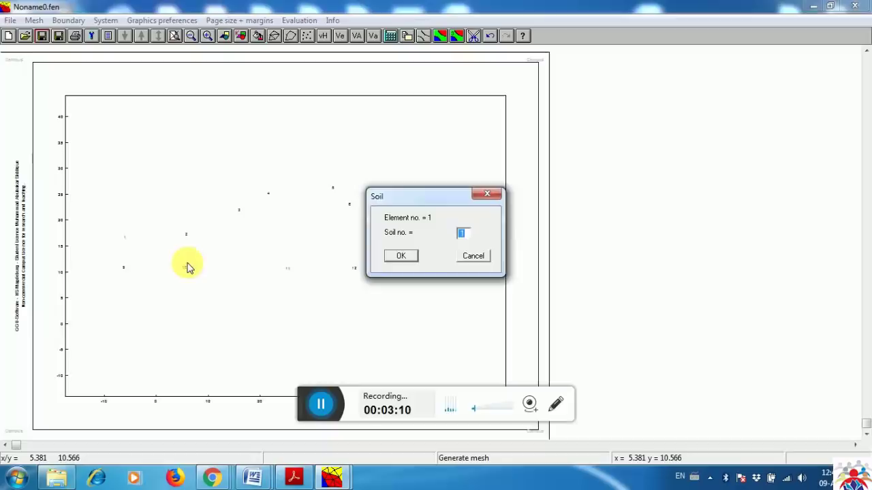
key(Return)
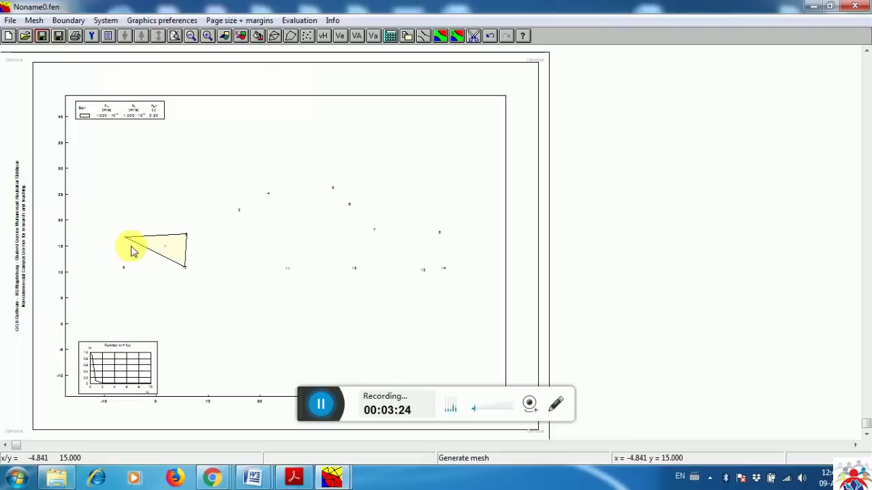
Undo the triangular element and the node placements back to the first five profile nodes
click(490, 41)
click(491, 41)
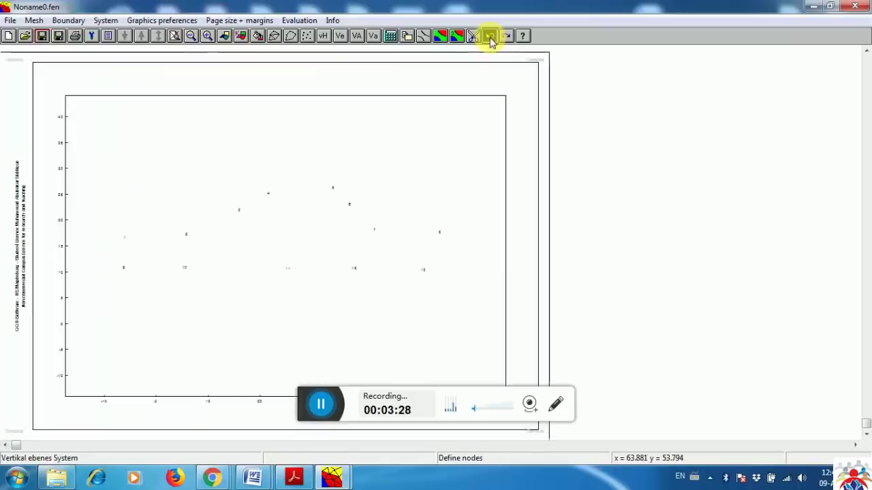
click(490, 41)
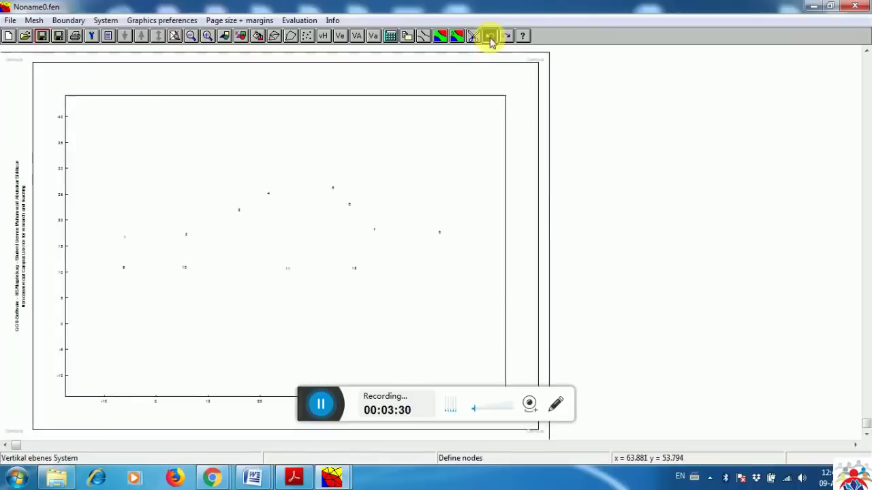
click(490, 41)
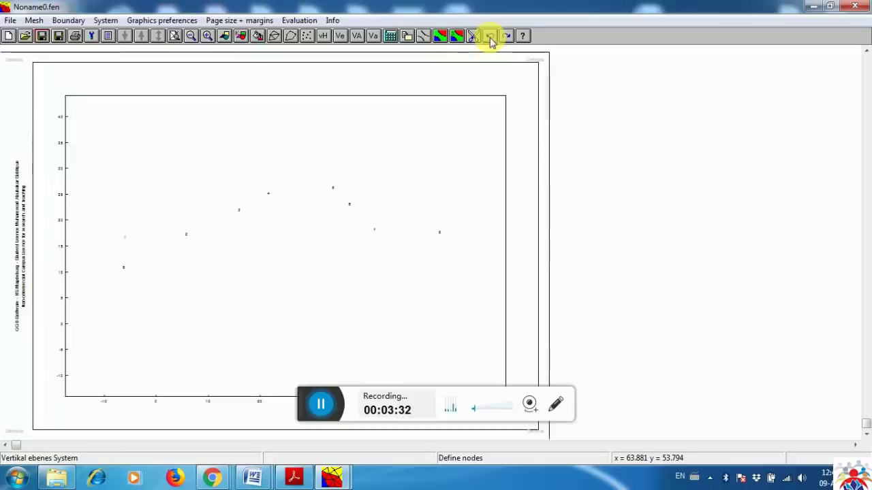
click(490, 41)
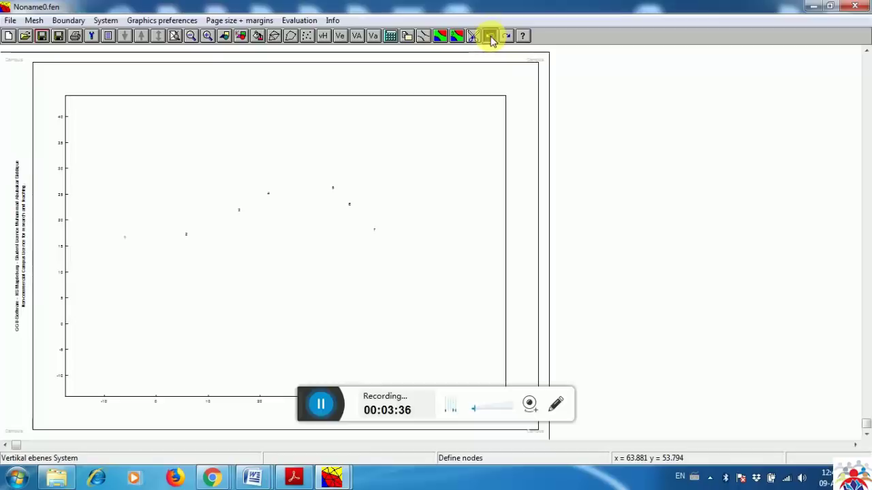
click(491, 41)
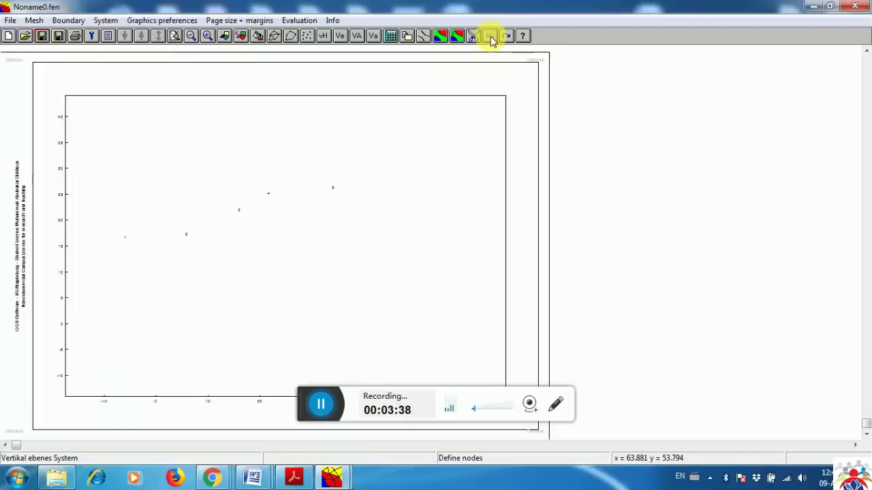
right_click(490, 39)
click(381, 288)
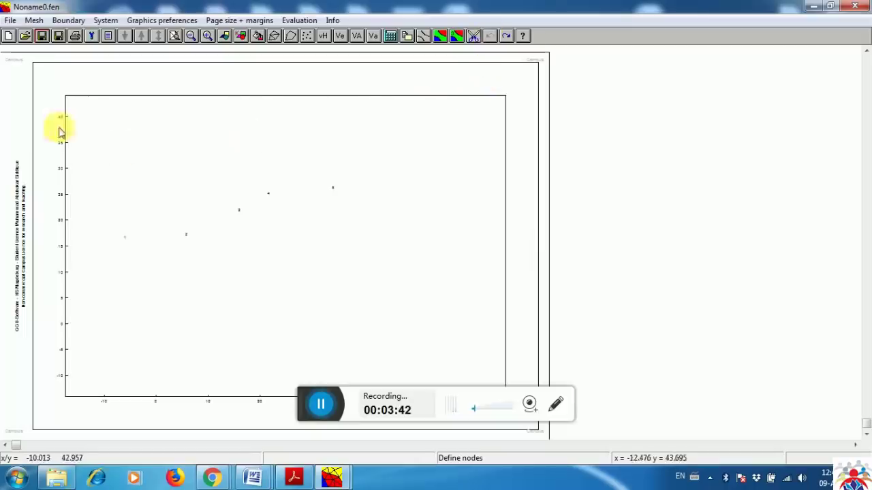
click(10, 20)
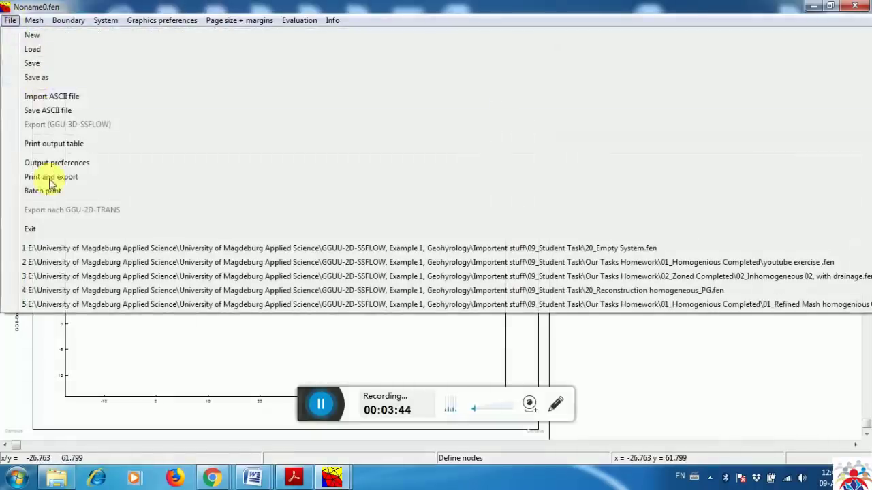
click(189, 336)
click(186, 235)
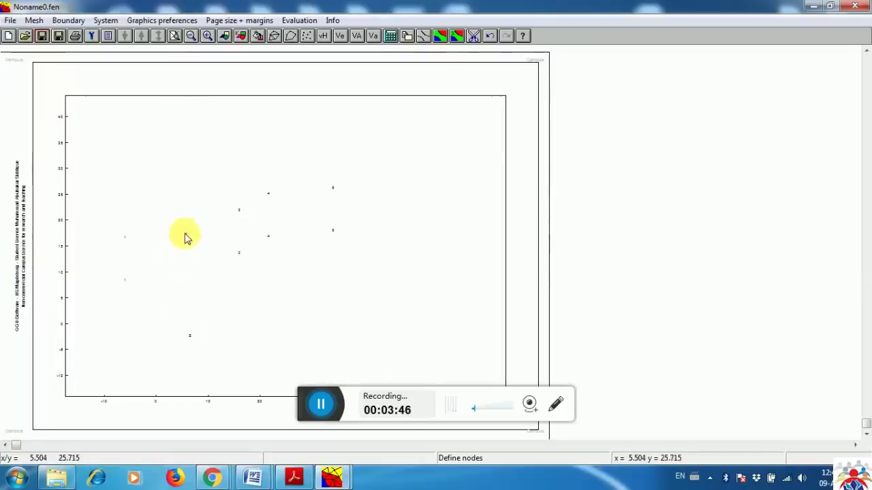
Start a new file and choose the vertical-plane system as the system to analyse
click(10, 20)
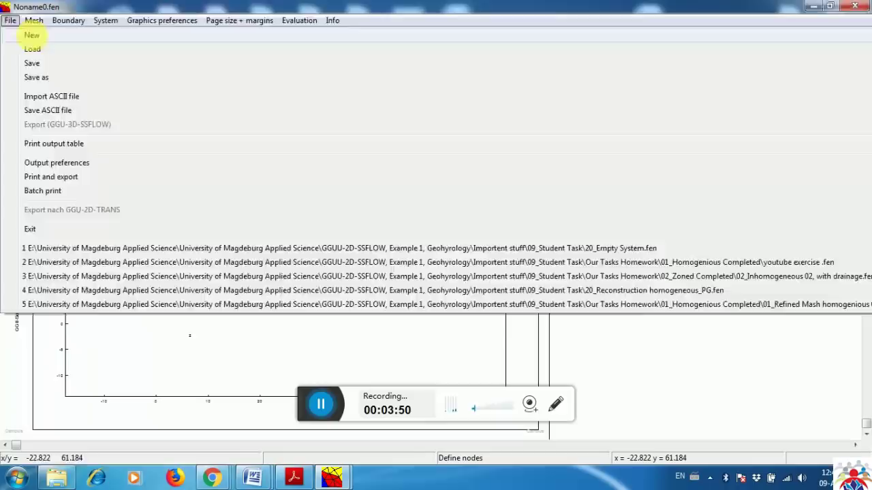
click(32, 35)
click(406, 250)
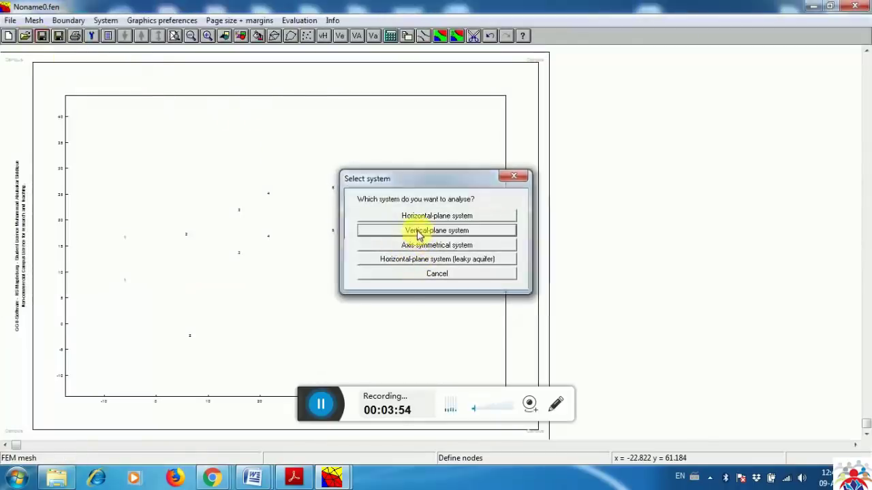
click(419, 235)
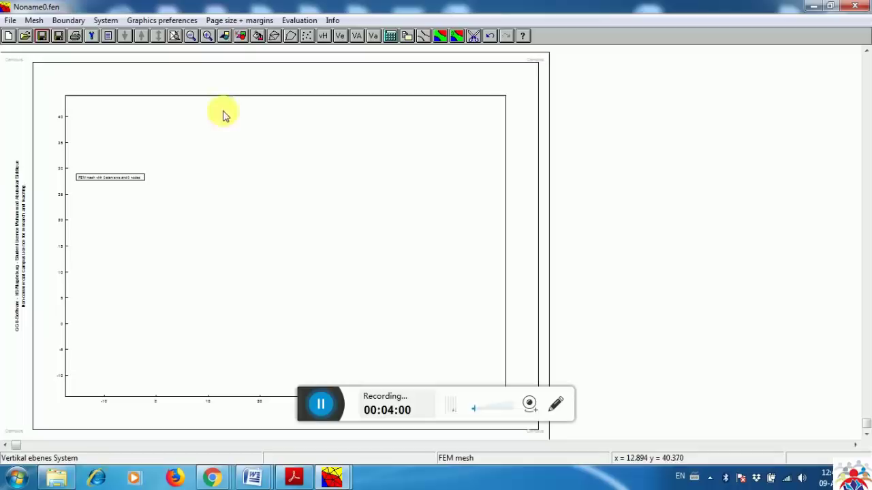
Import the drawing 10_Model Reconstruction_homogeneous.dxf as a background, keeping the default DXF import preferences
click(226, 38)
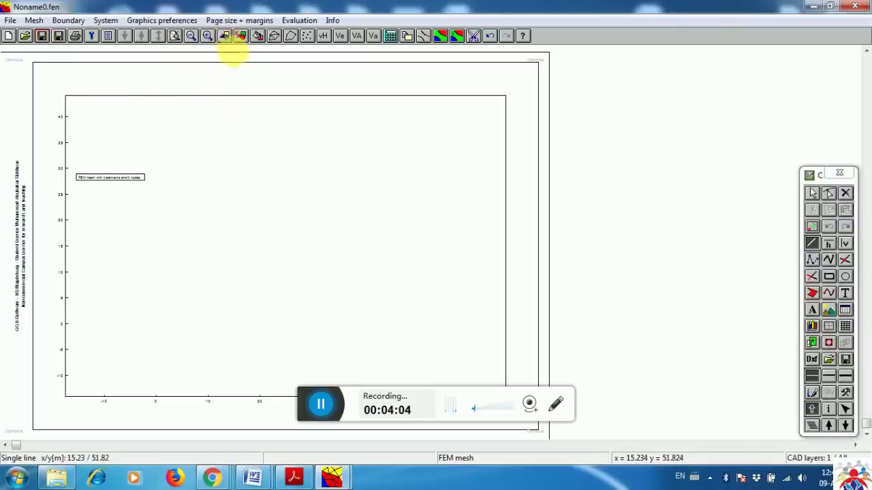
click(814, 364)
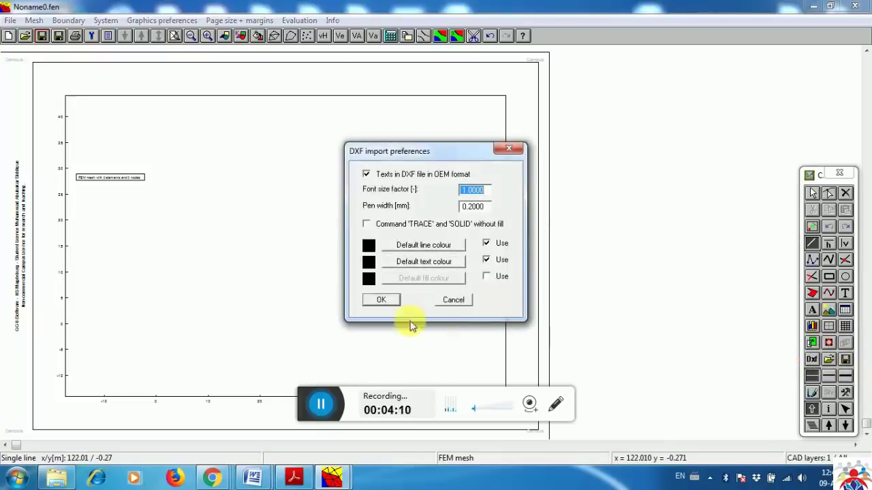
click(382, 301)
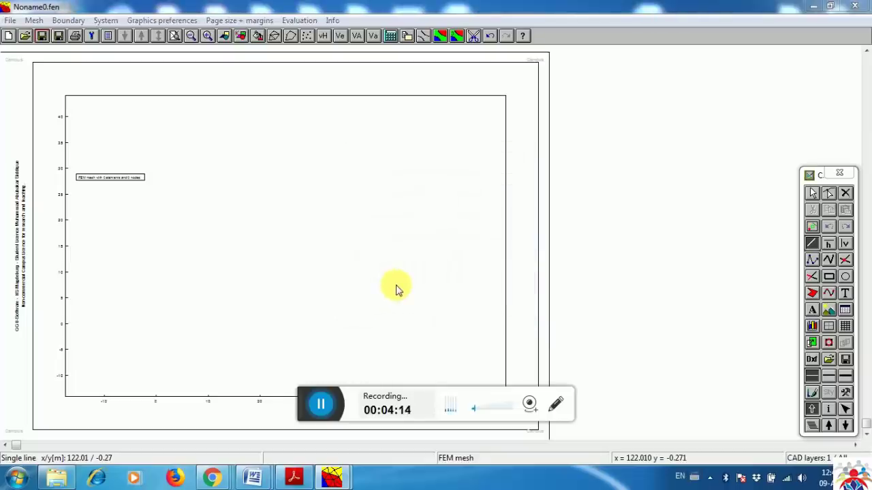
click(812, 360)
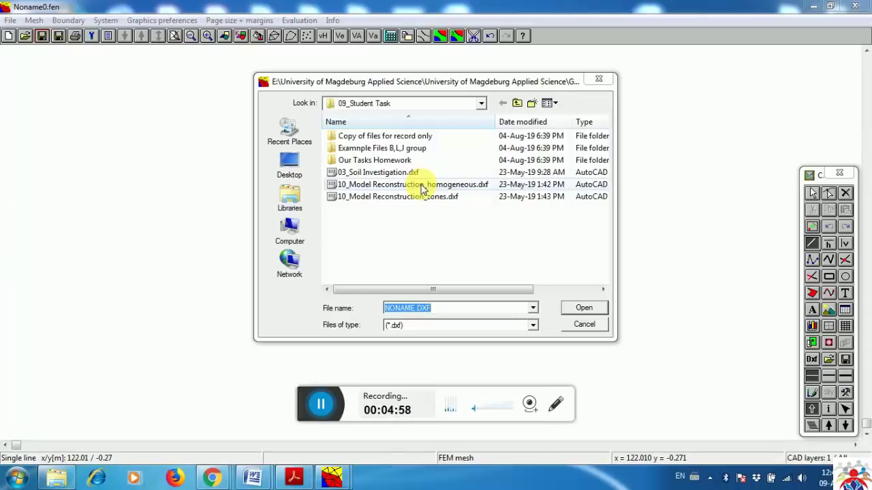
click(421, 184)
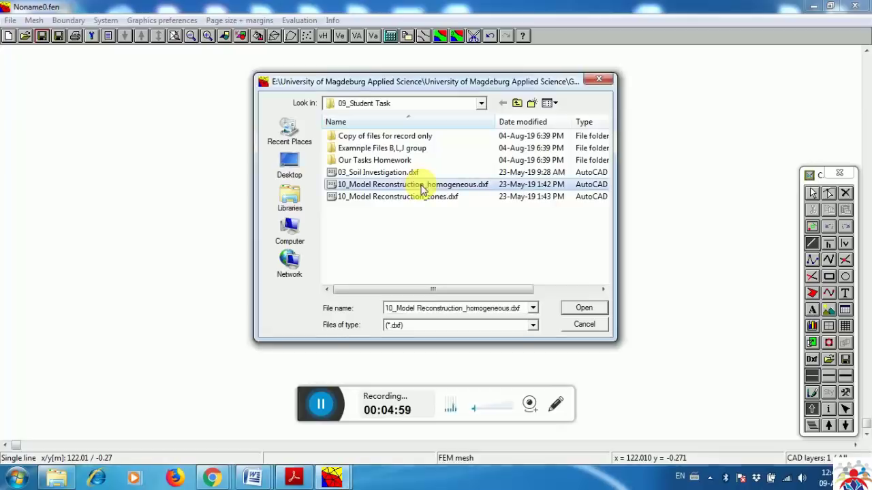
click(583, 309)
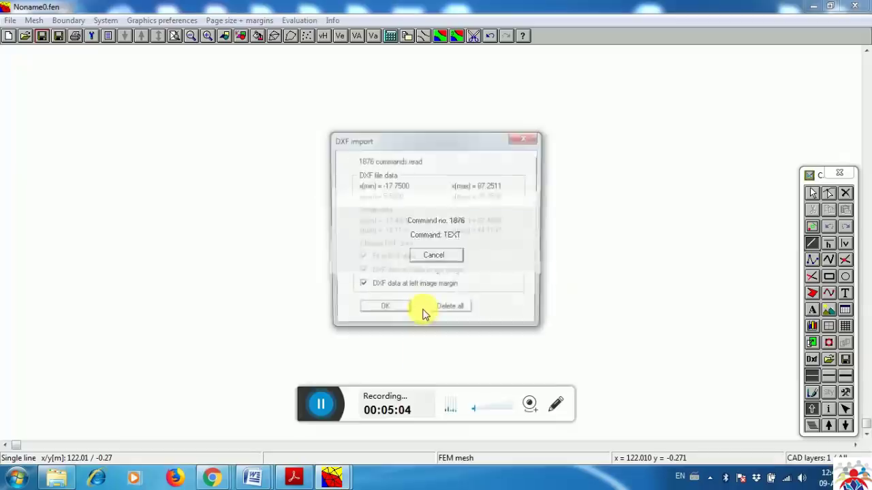
click(381, 312)
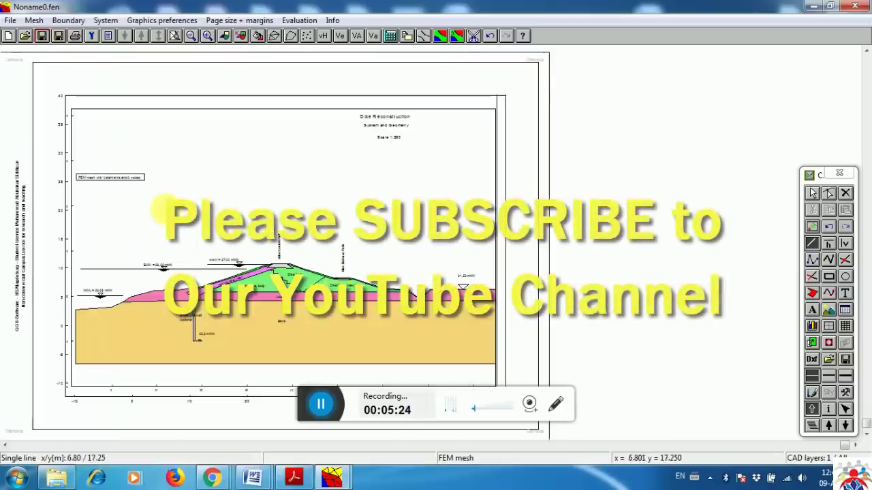
Define nodes along the sand layer's base at x about -10, -1 and 11, y about -7, and one on the ground surface near (4, 6)
click(34, 19)
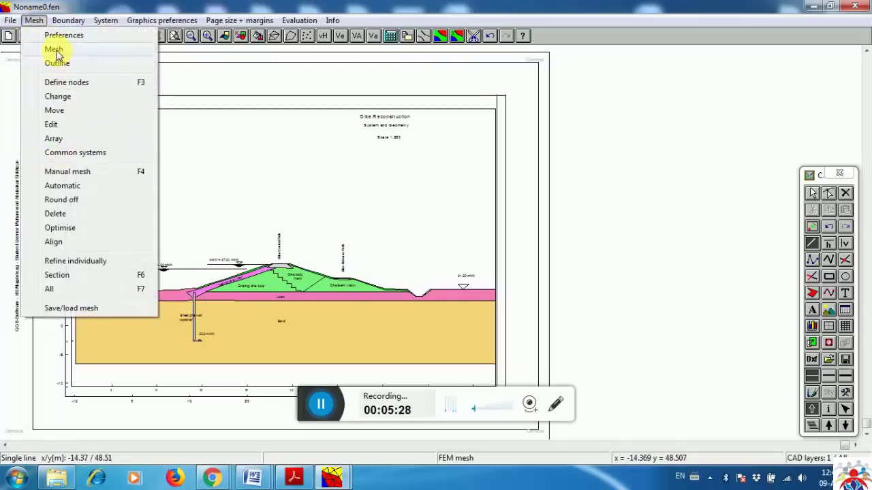
click(72, 83)
click(360, 343)
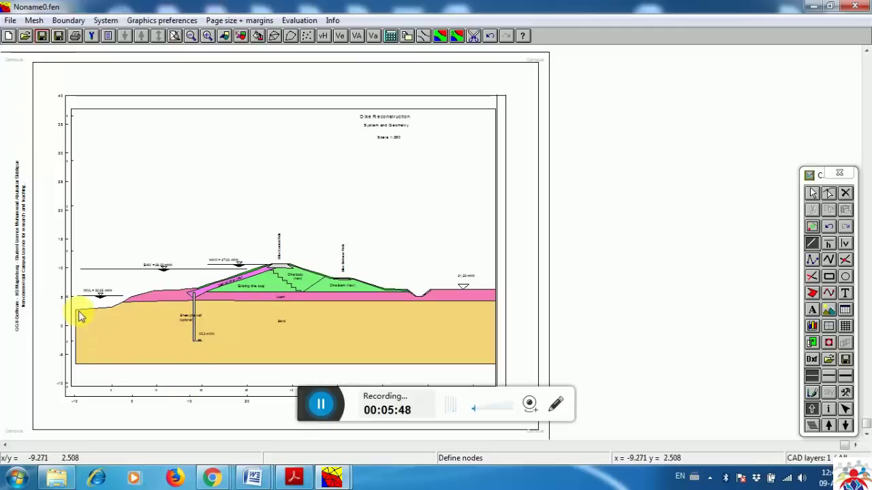
click(77, 365)
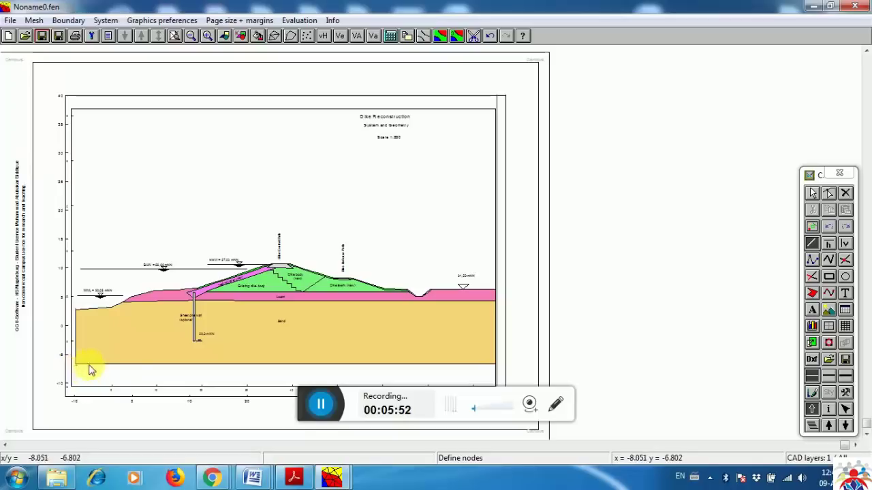
click(129, 369)
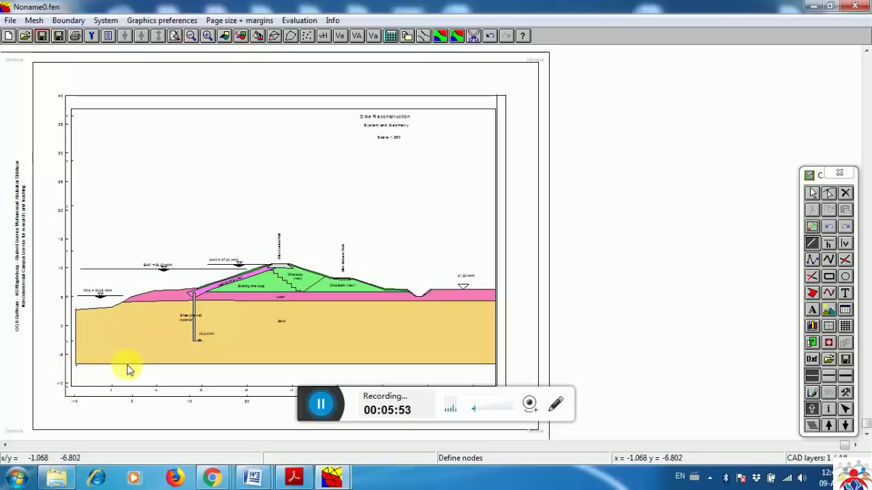
click(196, 364)
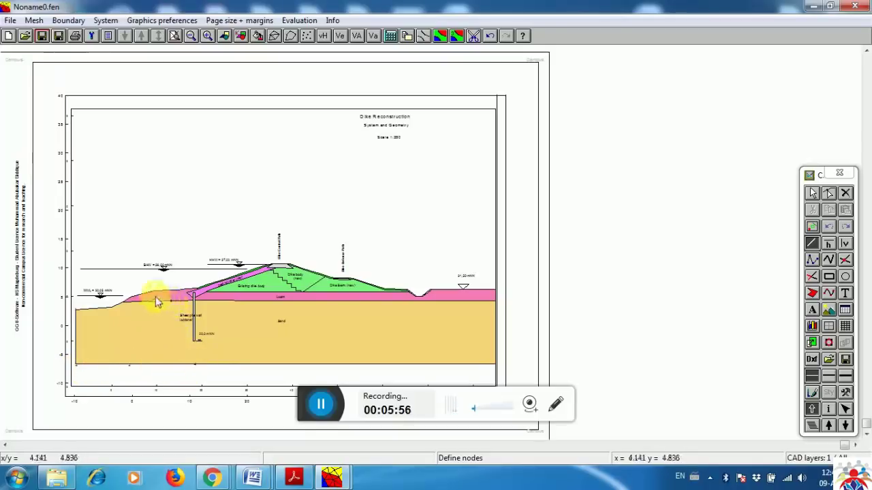
click(154, 291)
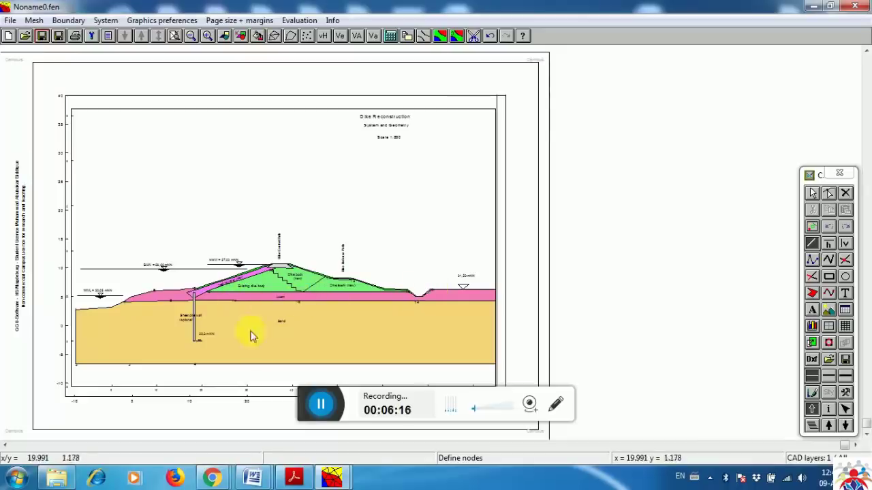
Add three more nodes along the sand layer's base at x about 32, 40 and 50, y about -7
click(316, 363)
click(363, 365)
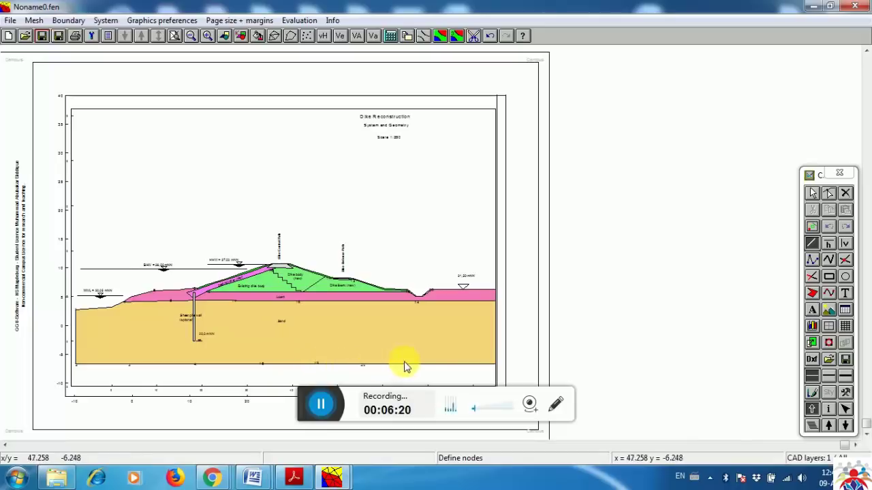
click(417, 365)
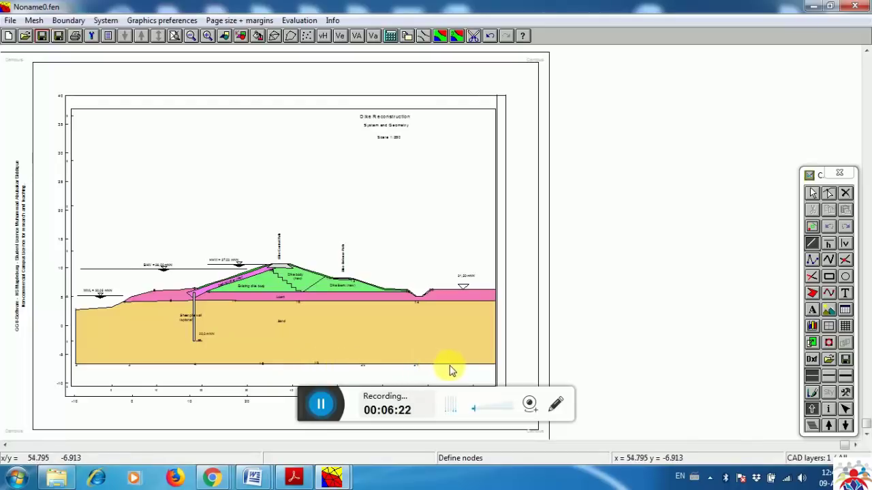
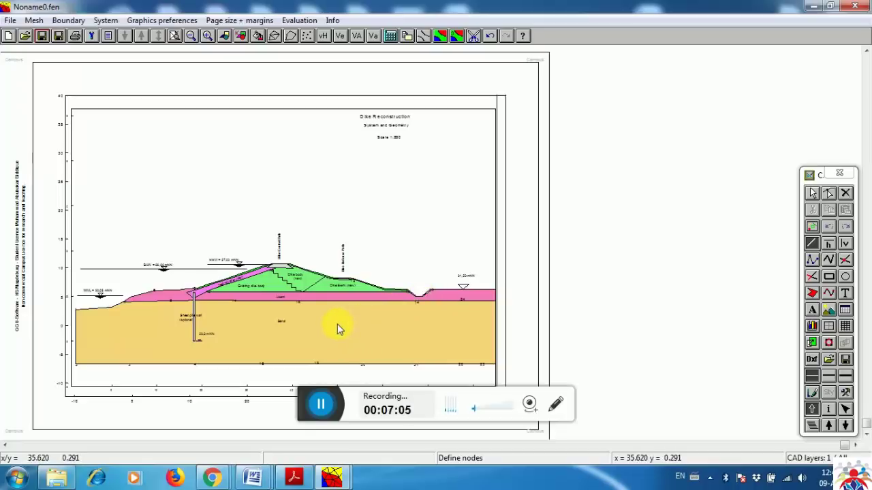
Manually mesh a triangular element from the sand's outer surface node to the first two base nodes and assign it soil number 2
click(32, 21)
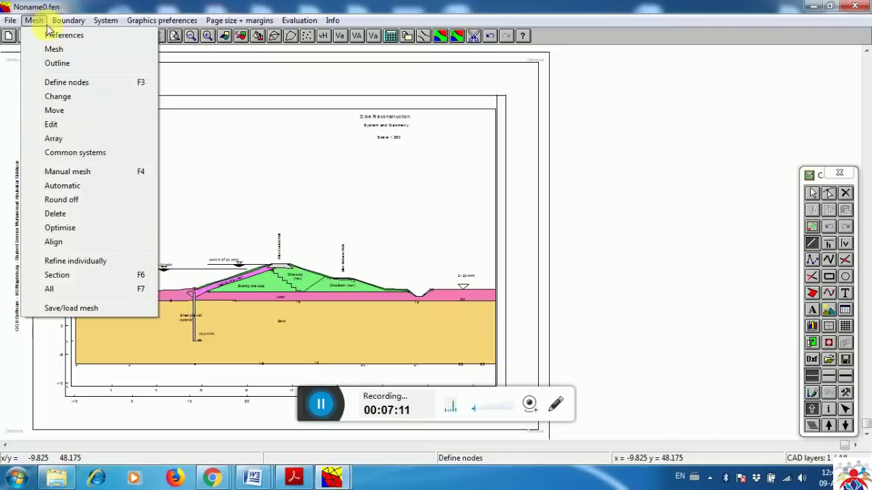
click(68, 172)
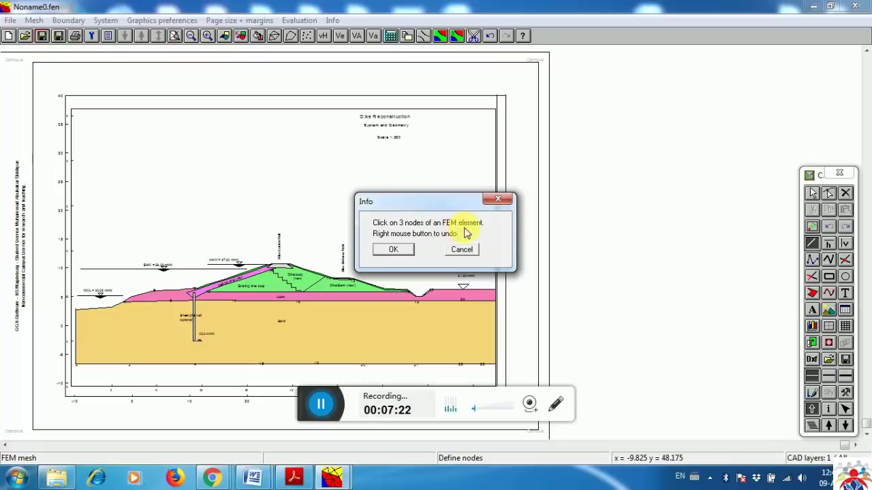
click(393, 250)
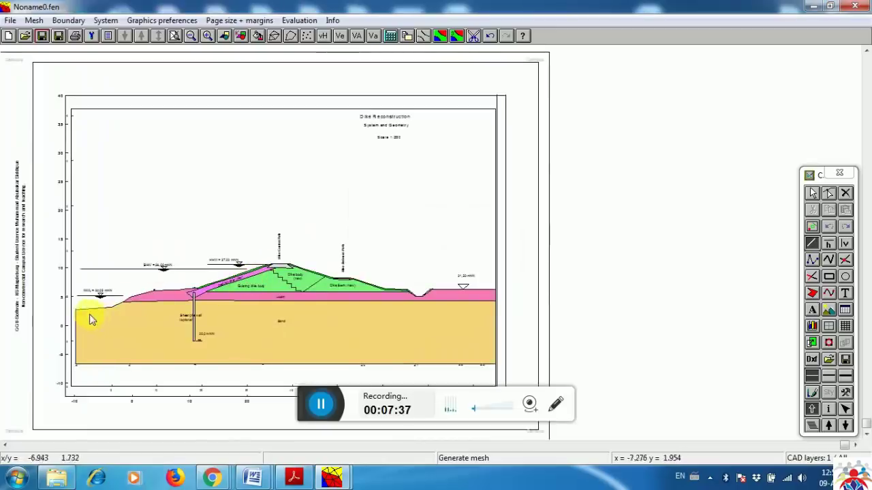
click(76, 310)
click(77, 353)
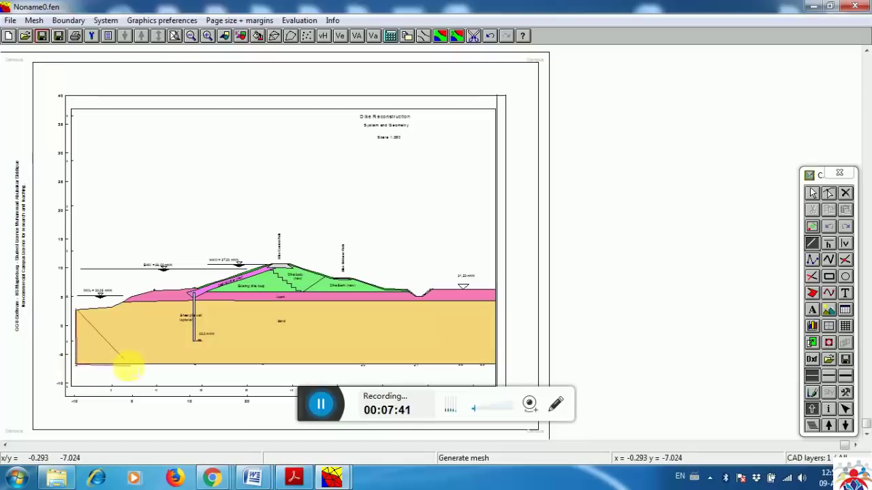
click(129, 364)
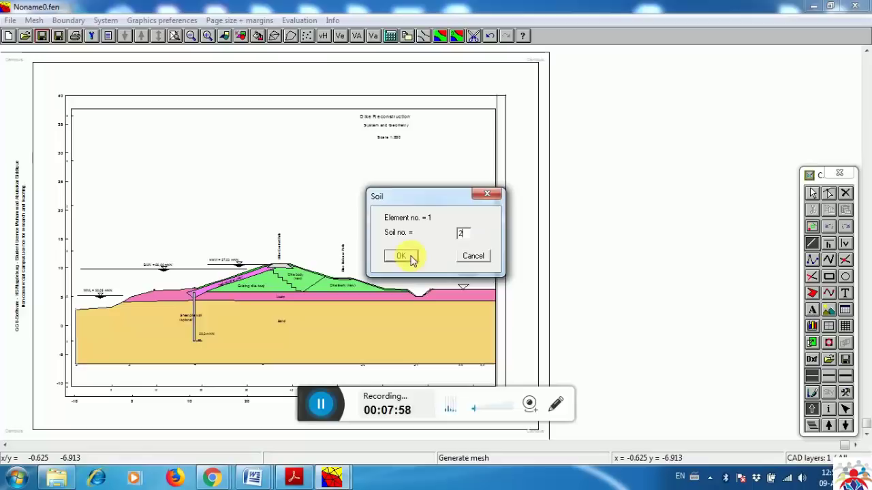
click(409, 259)
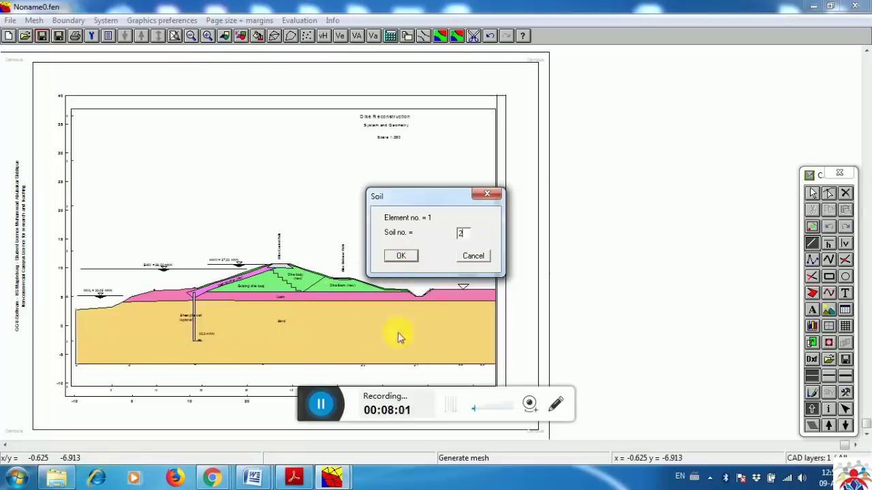
click(403, 256)
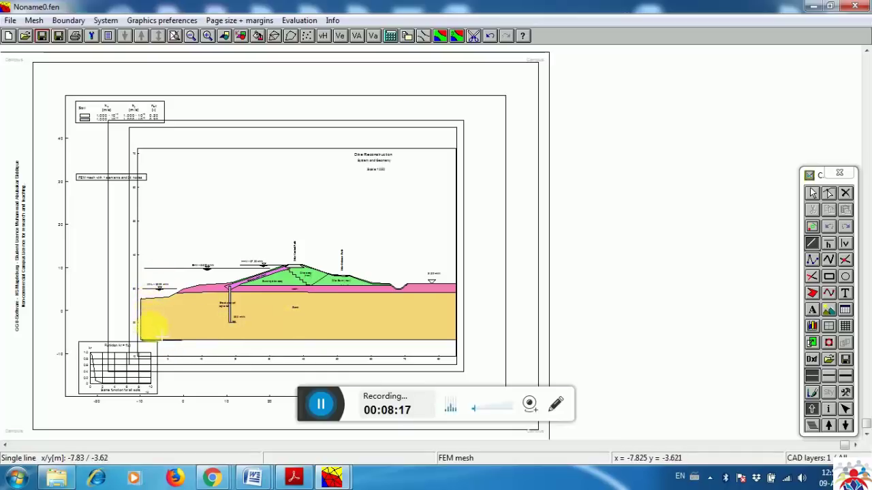
double_click(161, 336)
key(Escape)
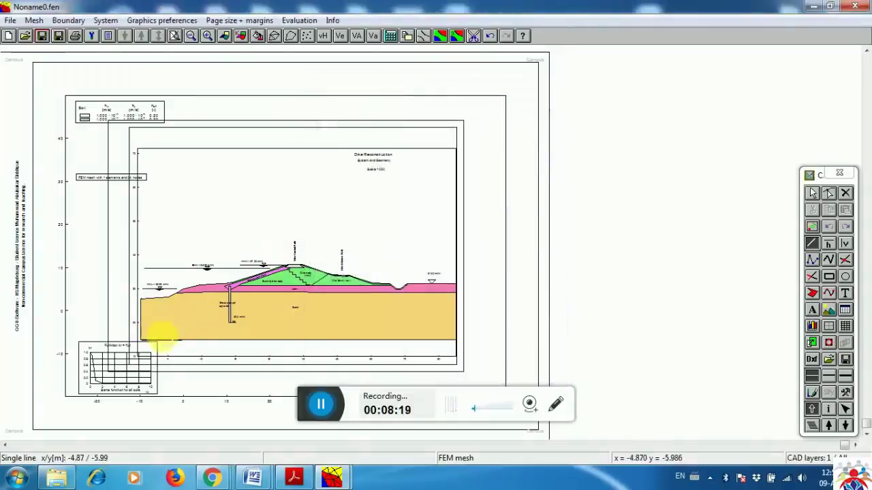
Delete the triangular FEM element at the sand layer's outer corner by reselecting its three nodes in manual meshing
click(34, 20)
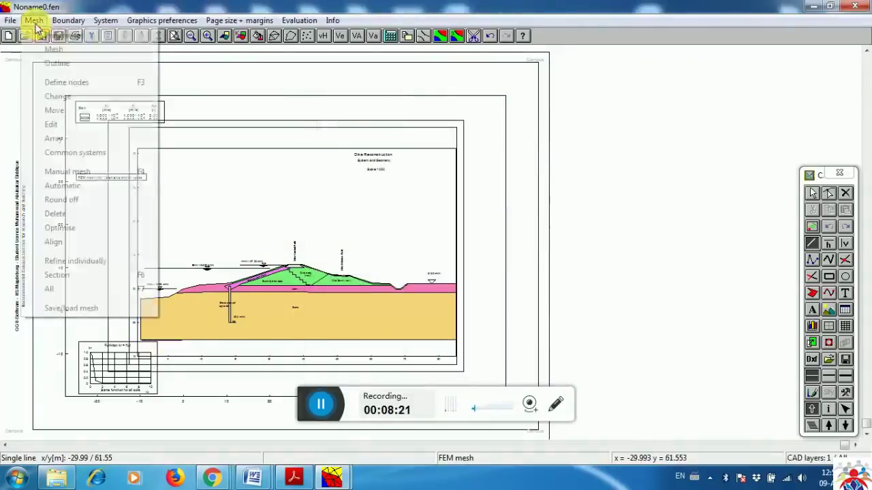
click(74, 83)
click(351, 342)
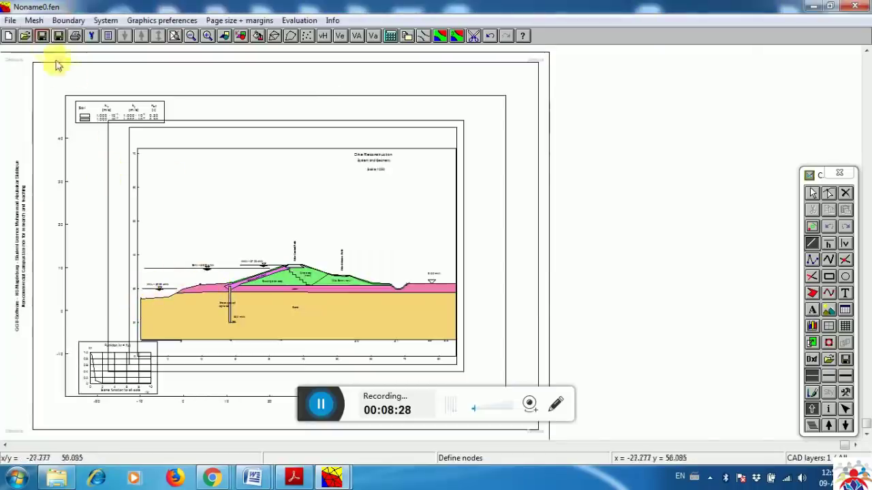
click(34, 20)
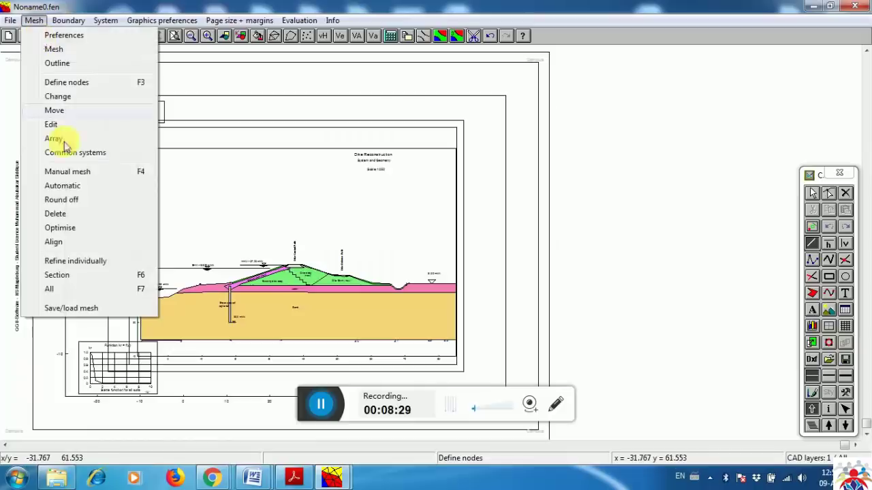
click(75, 173)
click(388, 250)
click(141, 301)
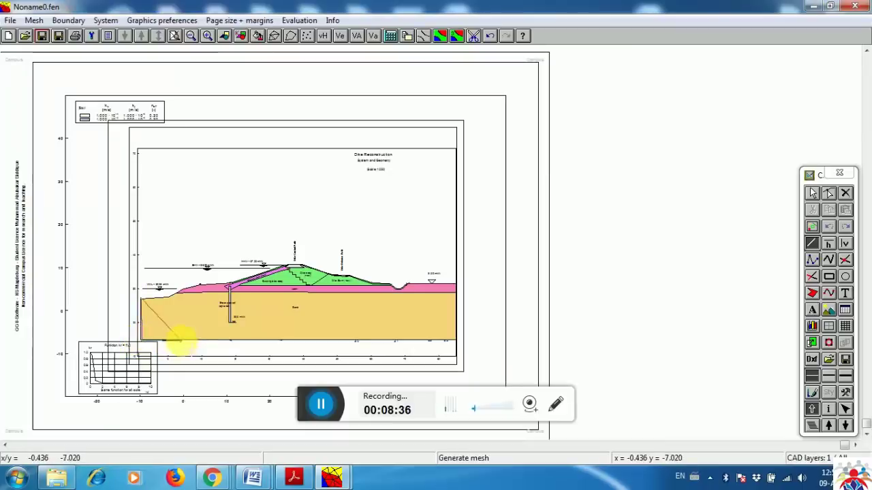
click(190, 345)
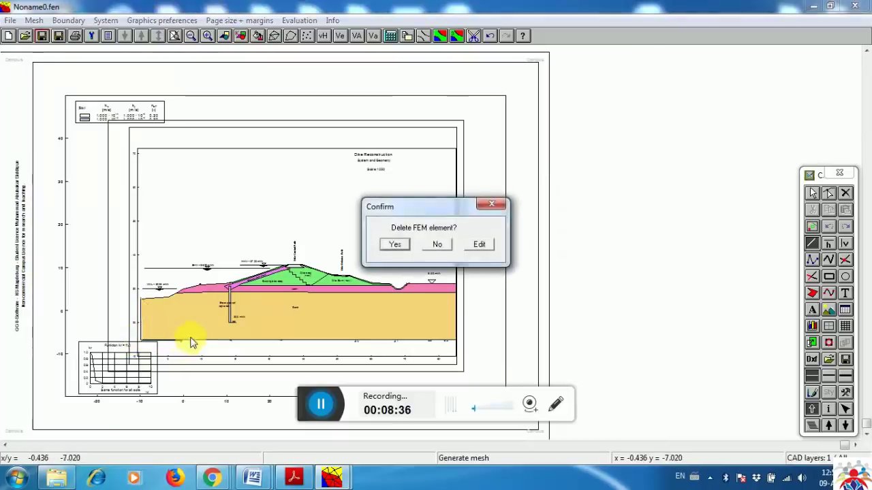
click(397, 246)
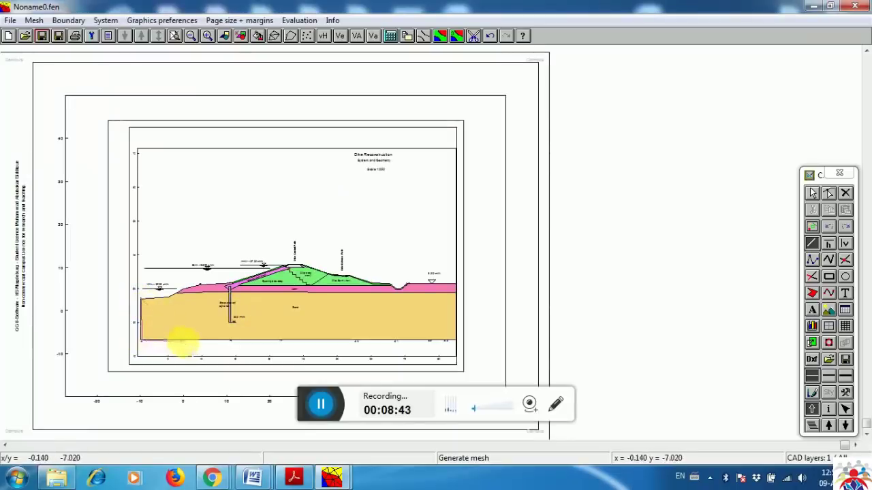
Complete the triangular element between the sand's outer surface node and the first two base nodes, assigning it soil number 1
click(180, 337)
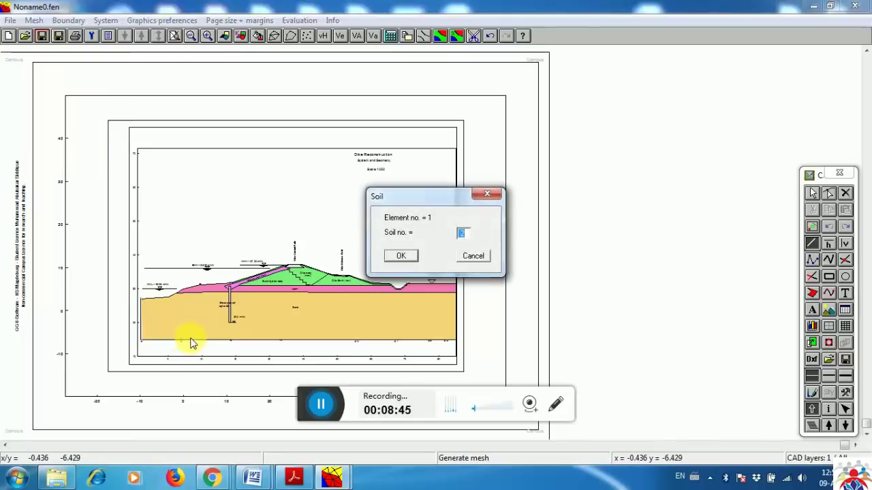
text(1)
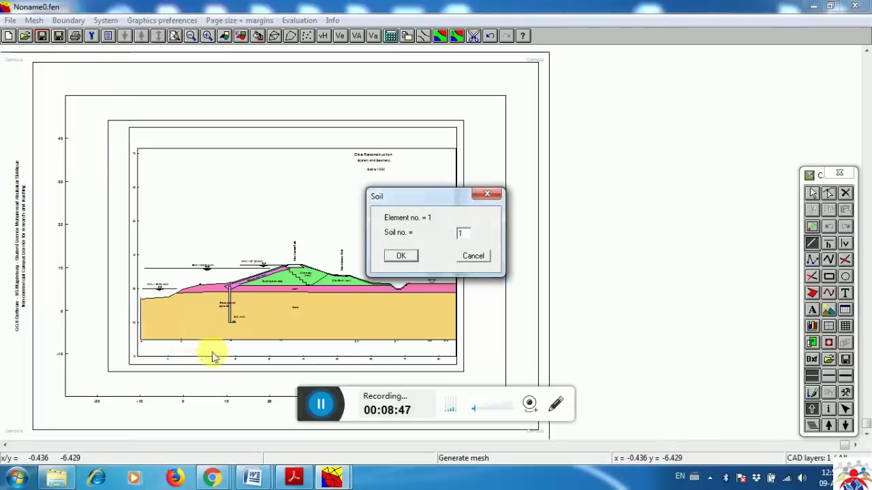
click(400, 259)
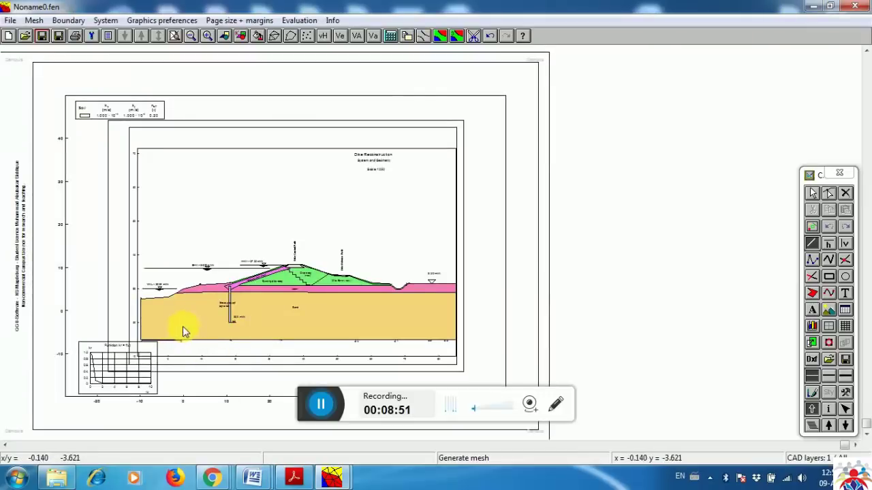
click(238, 326)
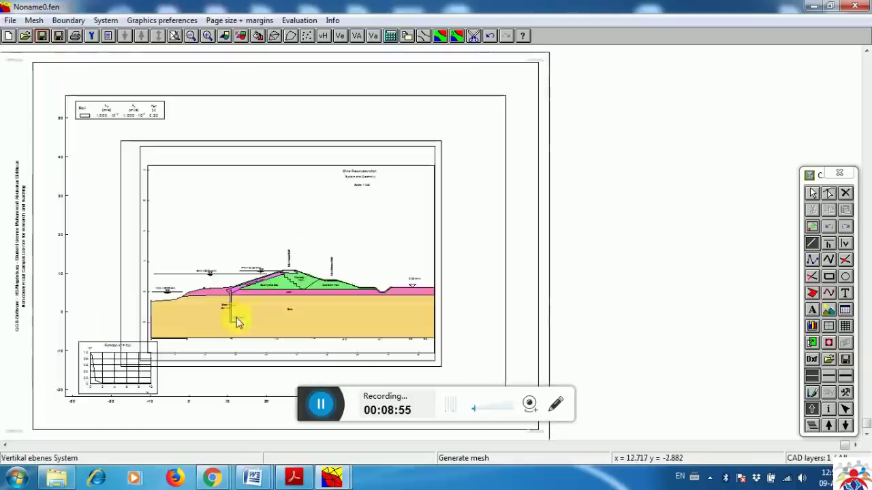
click(34, 21)
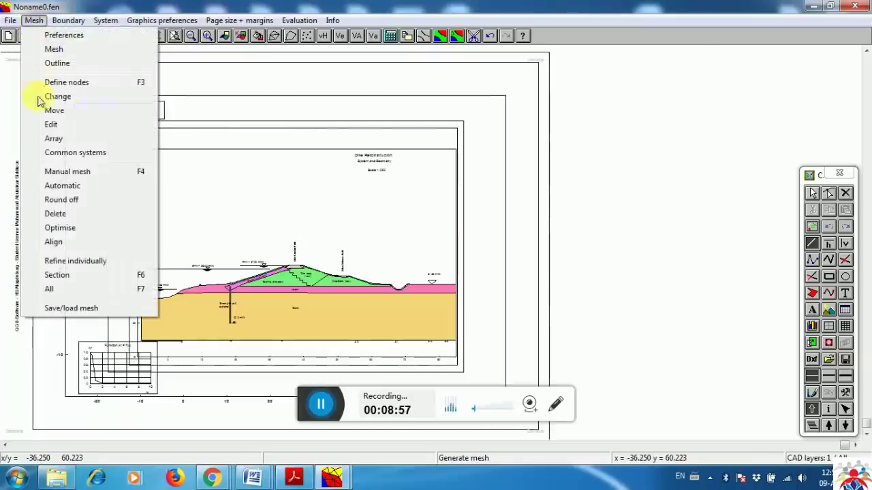
click(74, 151)
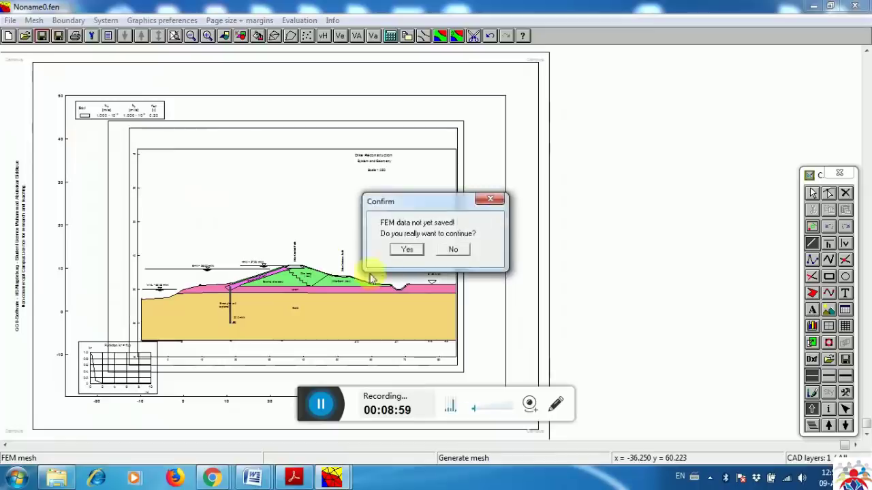
click(407, 249)
click(427, 298)
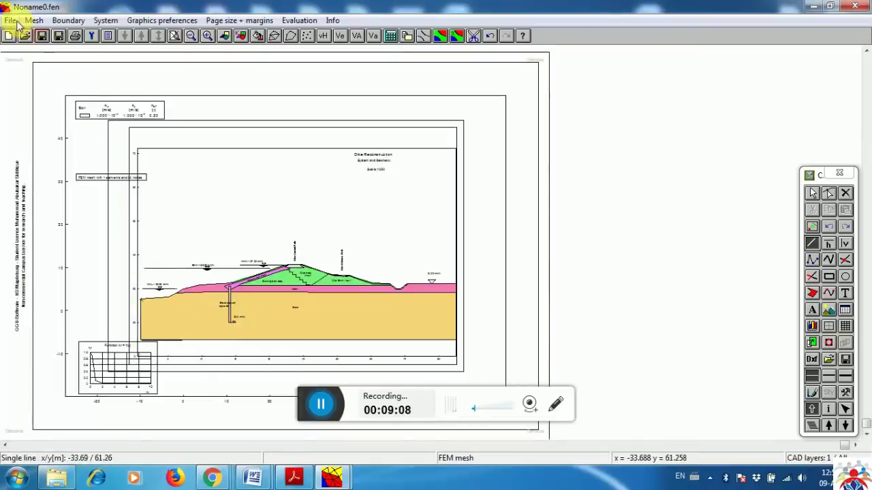
click(321, 404)
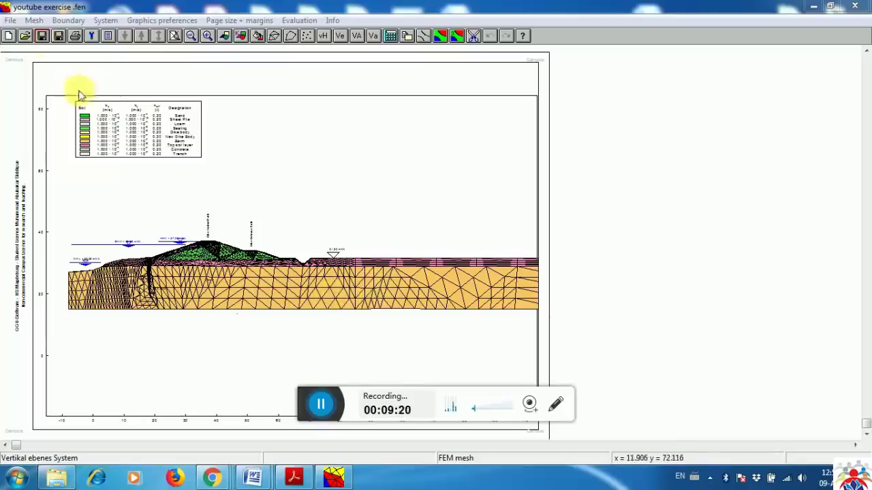
Try refining all elements of the dike mesh with method 3 and potentials considered, and undo the refinement
click(34, 22)
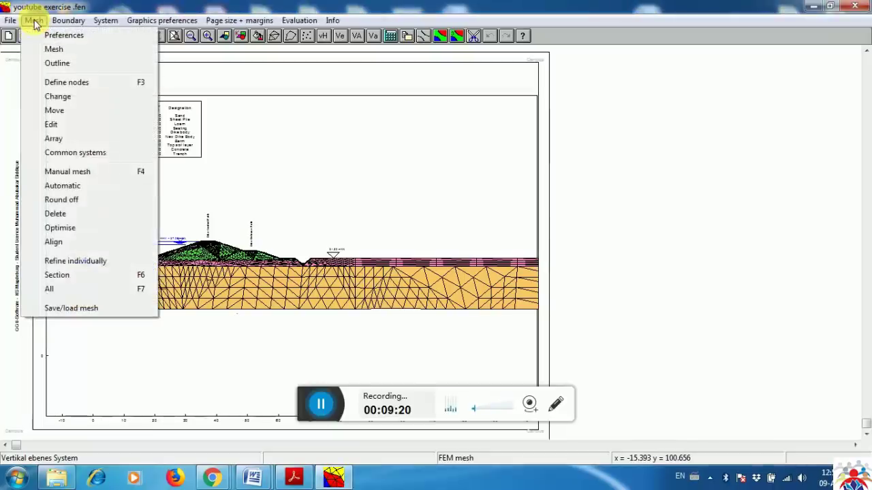
click(49, 288)
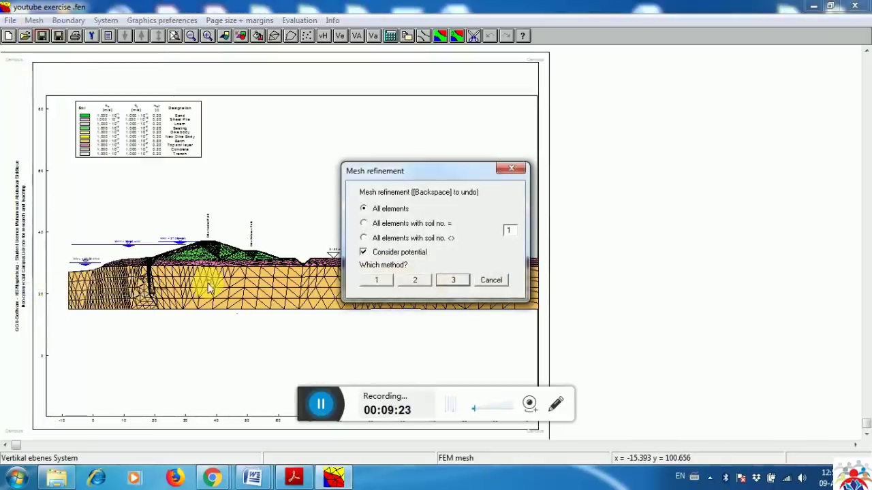
click(454, 281)
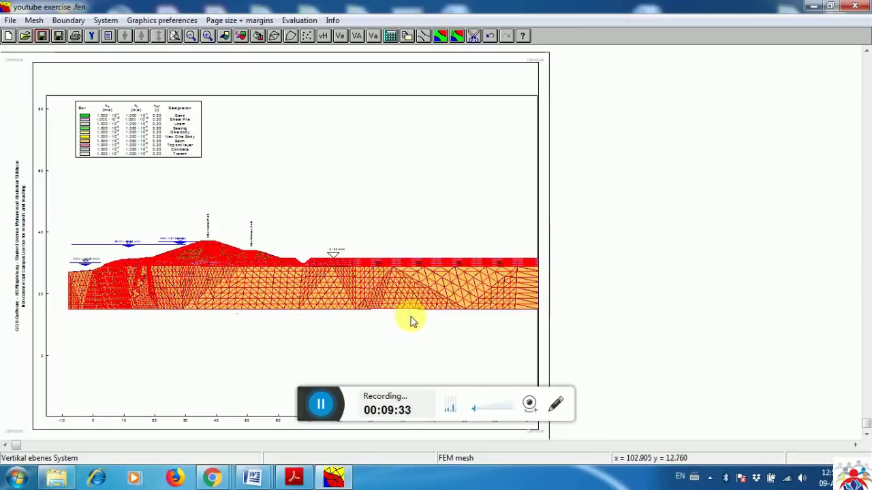
click(489, 36)
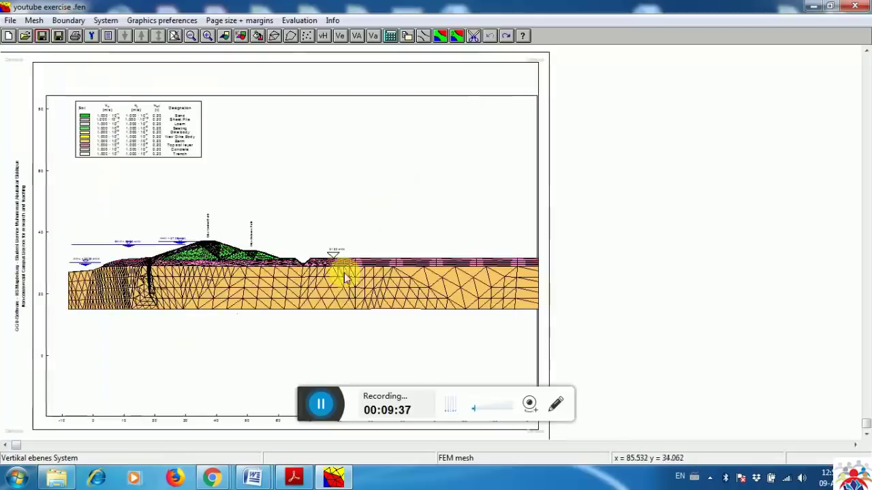
click(33, 20)
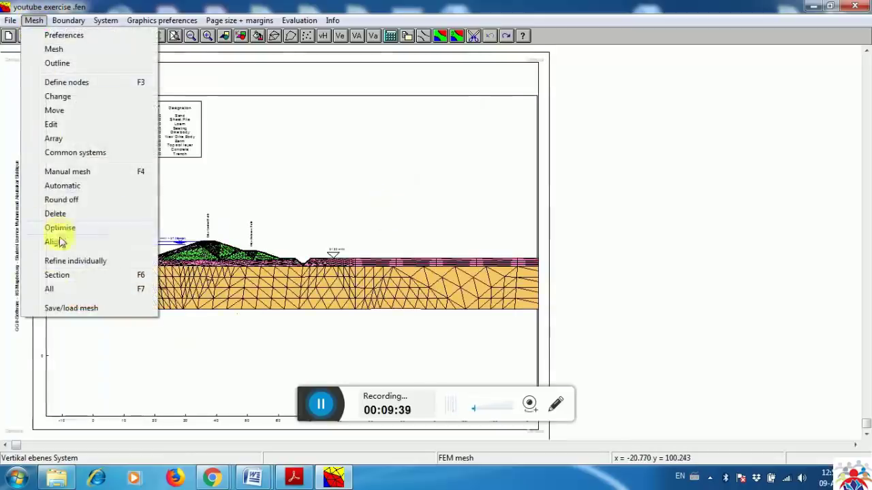
click(53, 290)
click(453, 285)
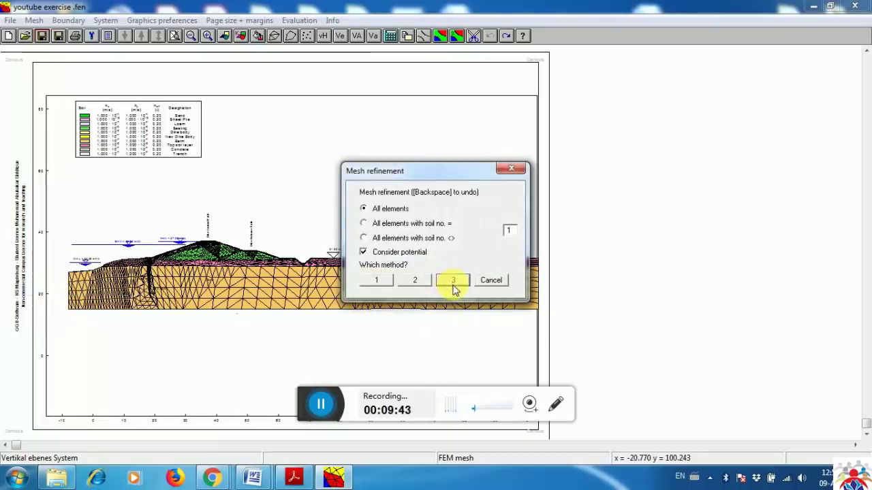
click(493, 282)
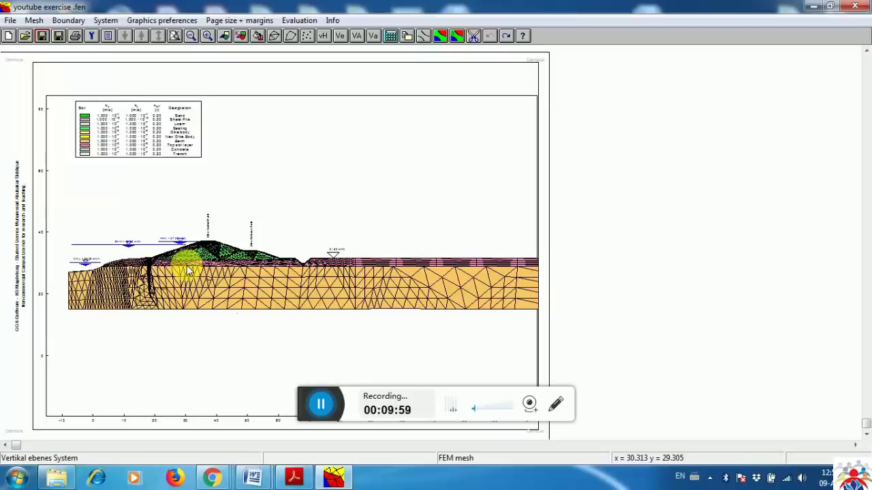
Run the vertical-plane groundwater flow analysis with the iterative solver, a phreatic line, iteration deviation 0.0001 and zero damping
click(134, 243)
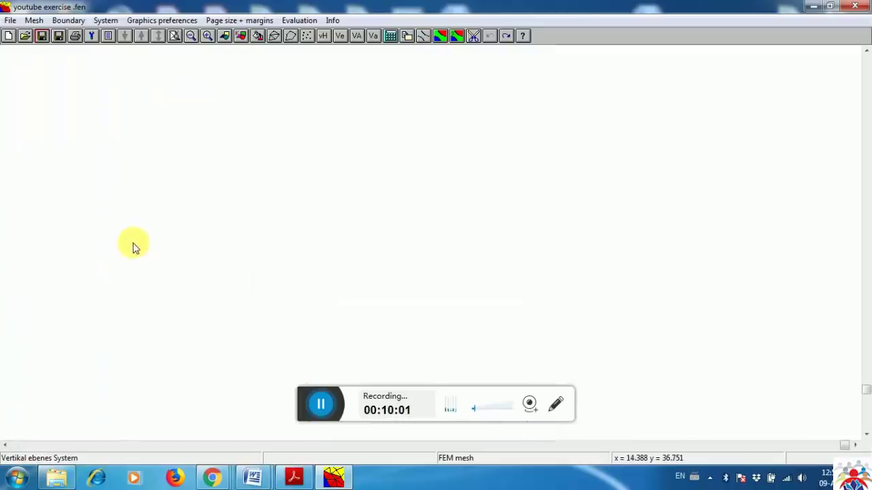
drag(58, 231, 243, 370)
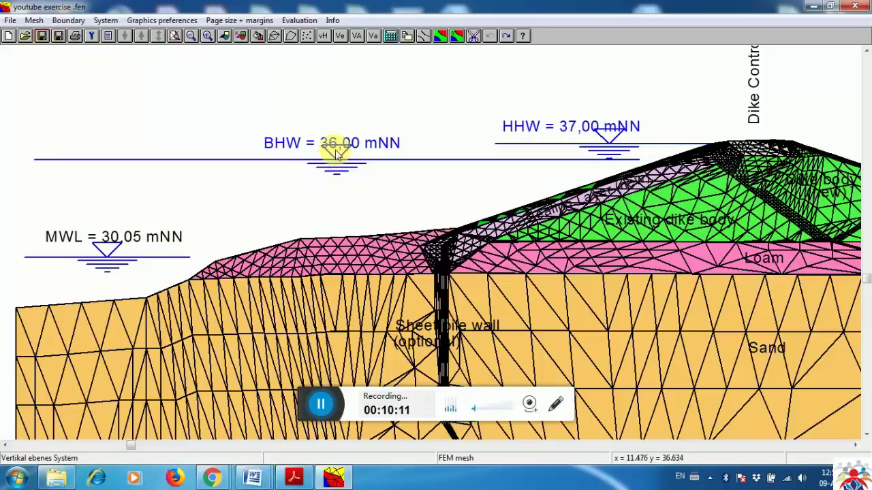
click(619, 138)
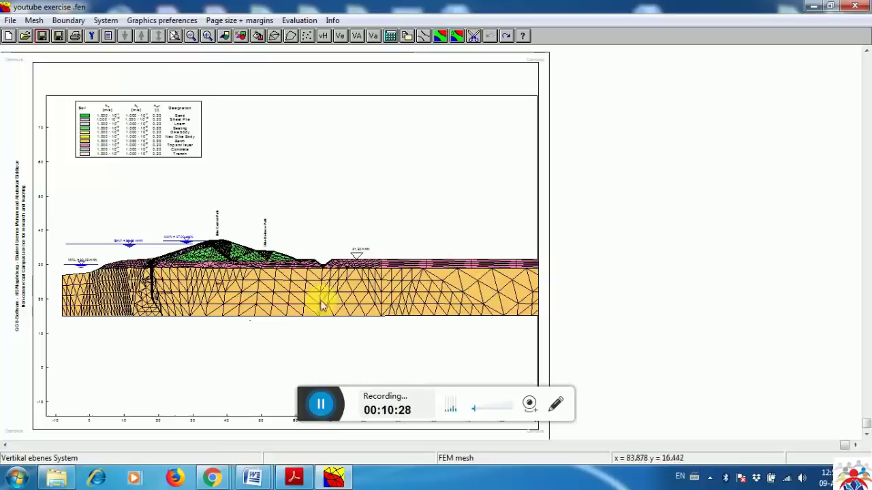
click(103, 21)
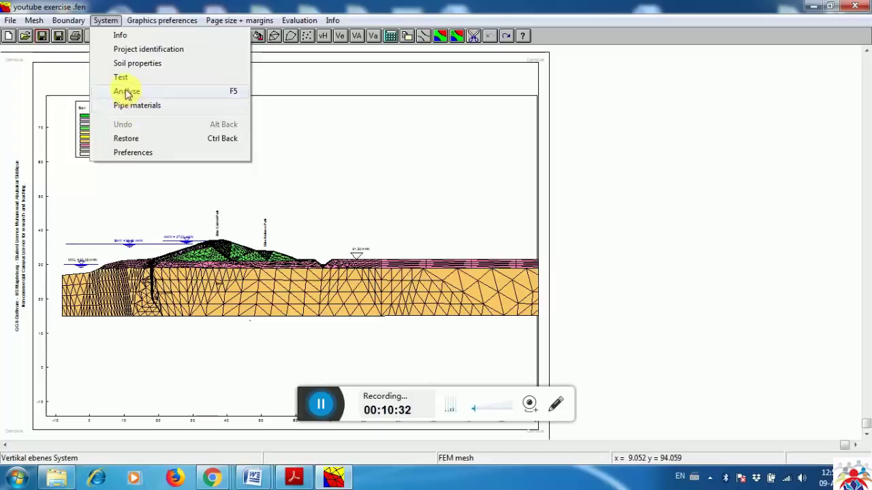
click(126, 94)
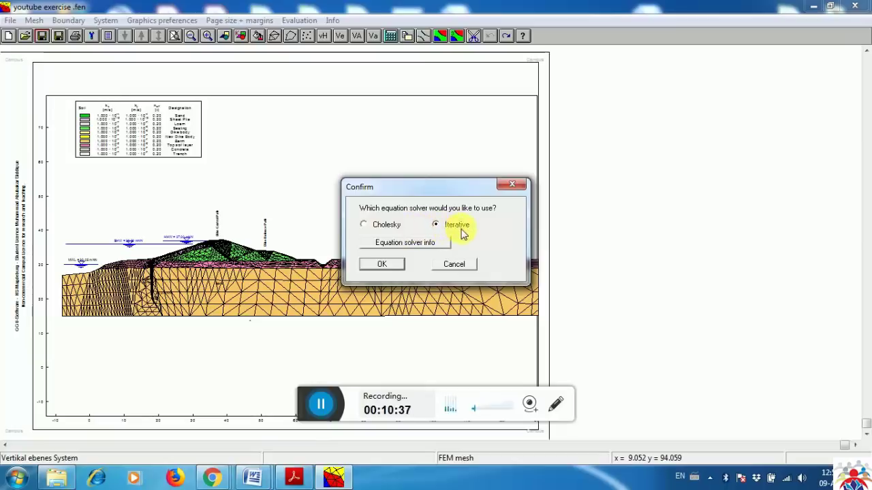
click(379, 266)
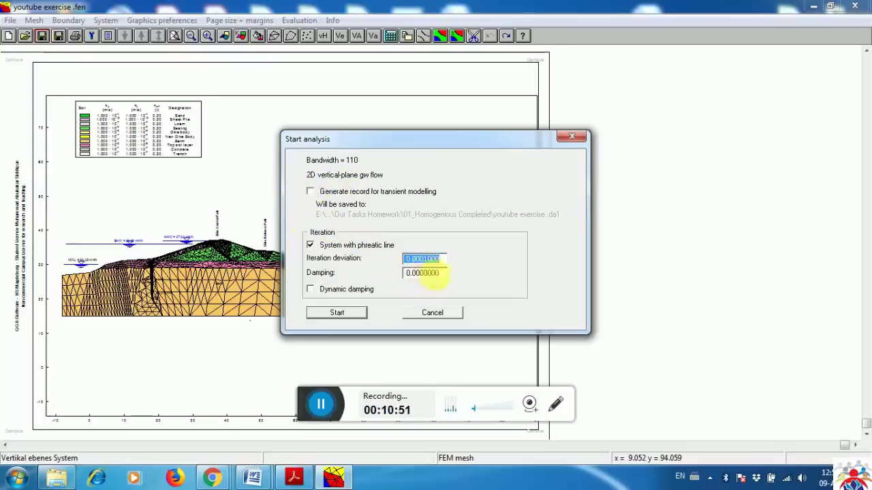
click(347, 313)
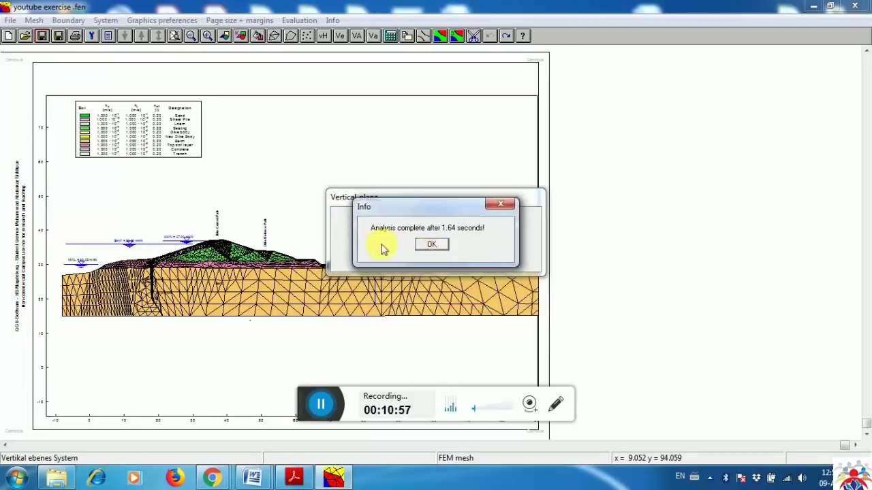
click(429, 246)
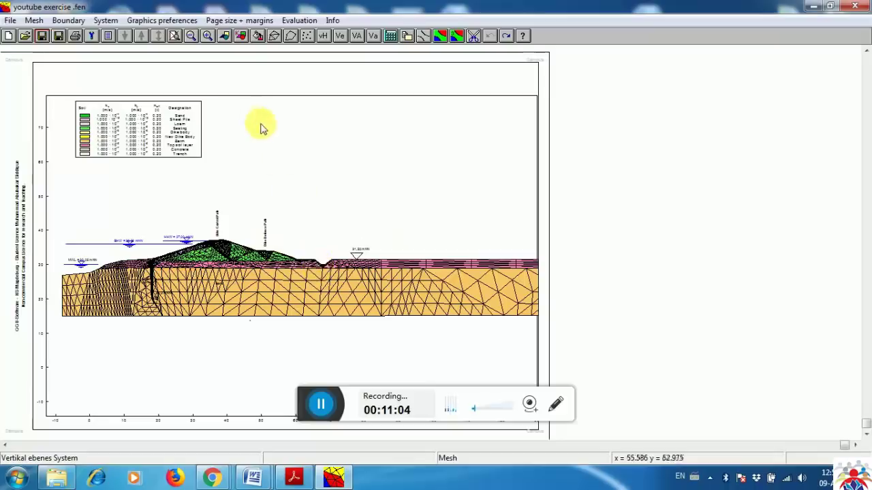
Plot unsmoothed potential contours from 31.5 to 36.0 with a separation of 0.5, using the soil colours as fill
click(297, 22)
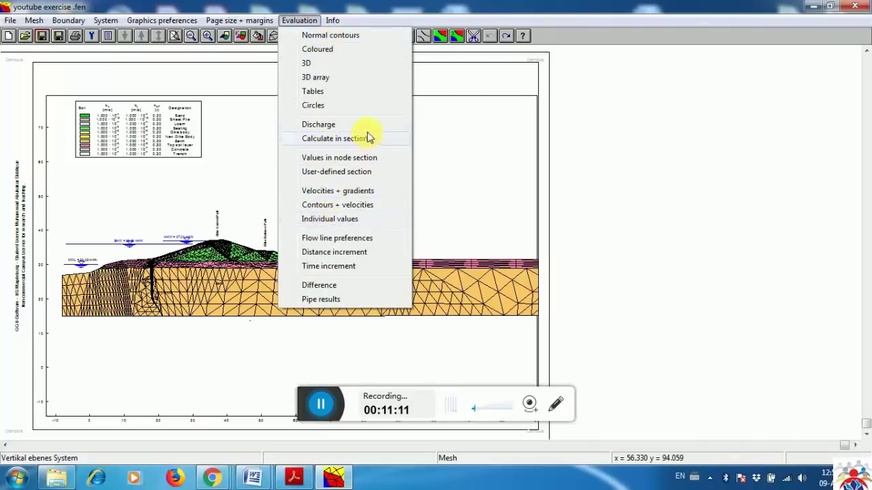
click(331, 35)
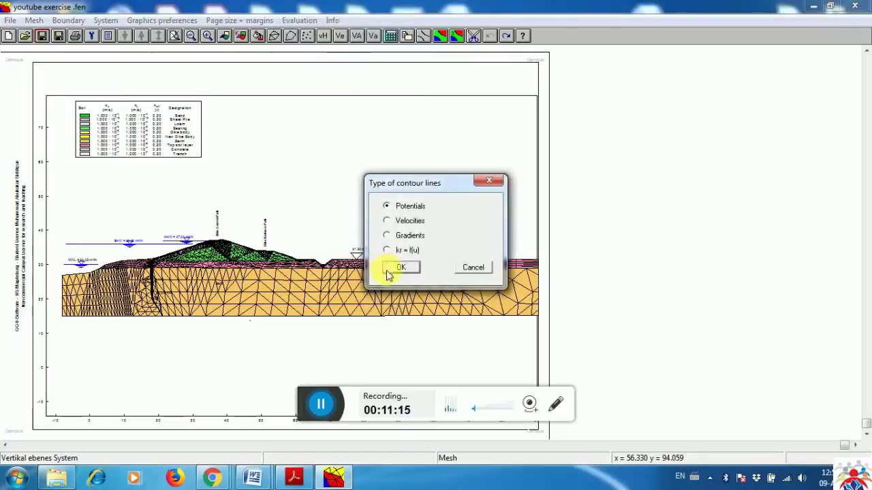
click(400, 268)
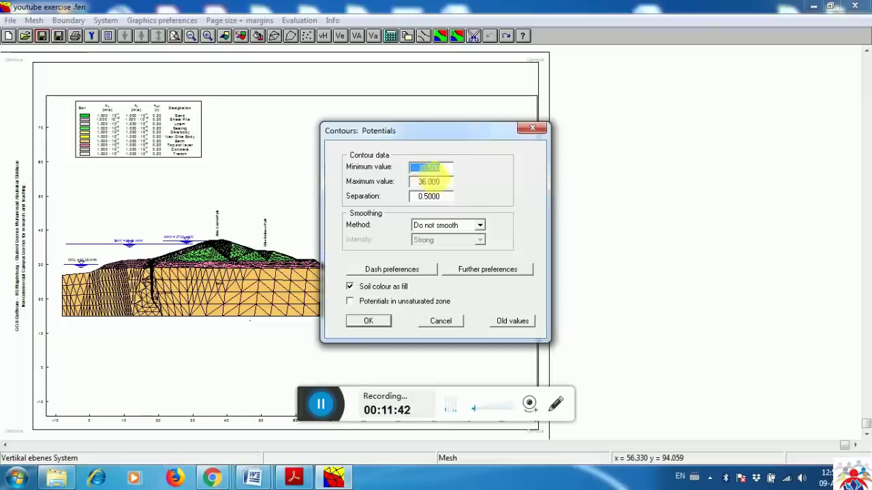
drag(448, 132, 306, 132)
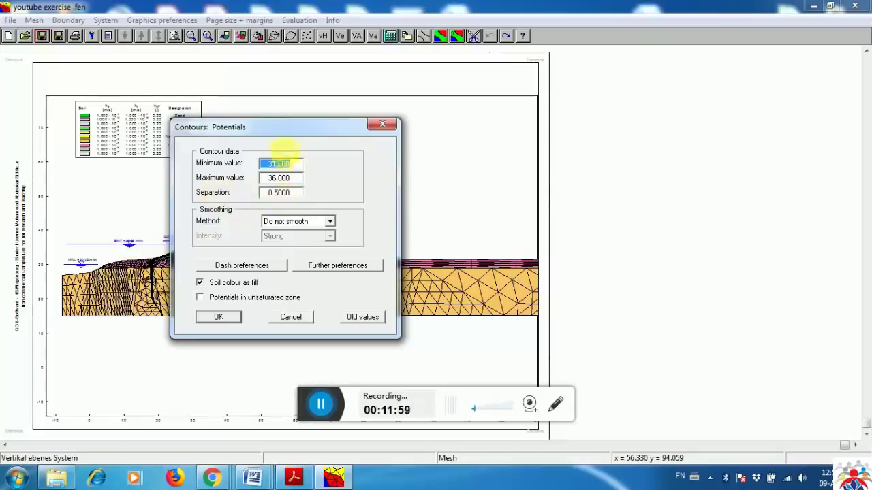
drag(285, 132, 428, 113)
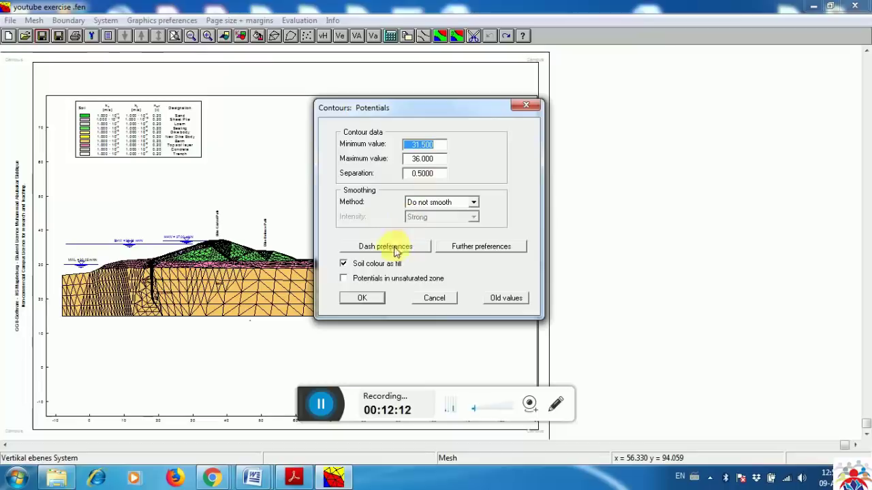
click(361, 299)
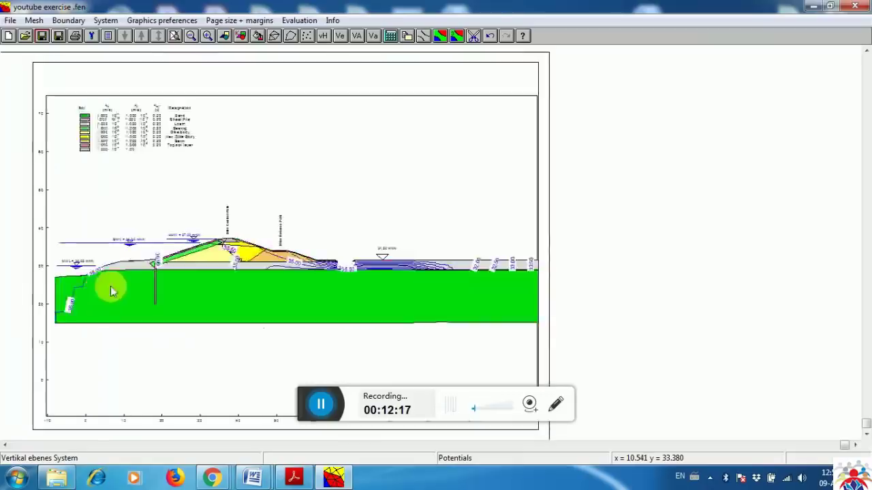
Examine the potential contours through the dike, the sheet pile wall area and the landside ground
mouse_move(72, 306)
mouse_down()
mouse_move(282, 361)
mouse_move(423, 360)
mouse_up()
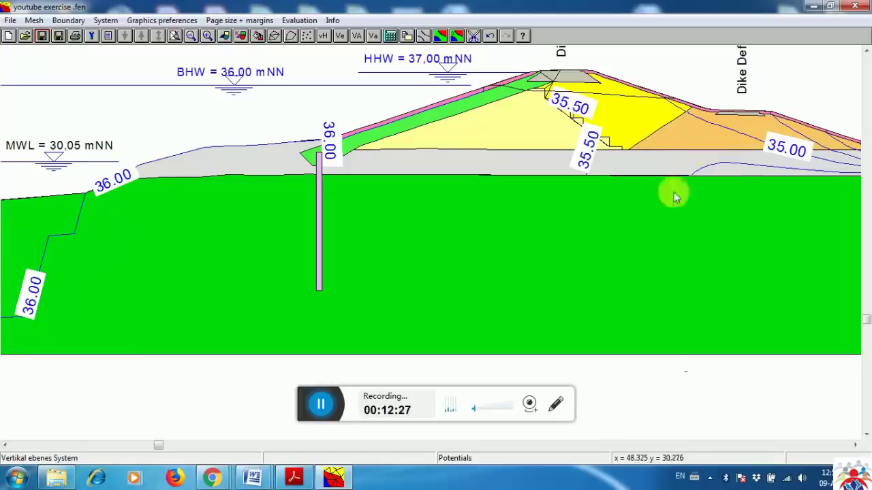
mouse_move(157, 451)
mouse_down()
mouse_move(168, 444)
mouse_move(600, 467)
mouse_move(603, 450)
mouse_up()
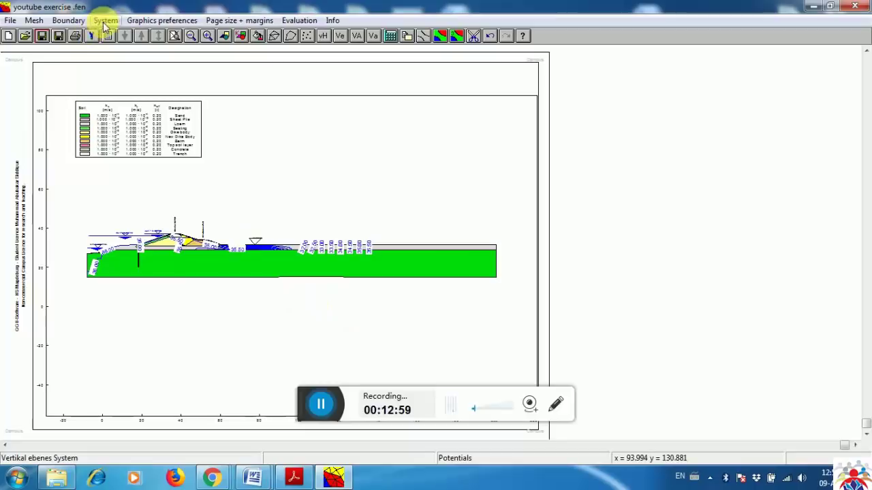
click(305, 21)
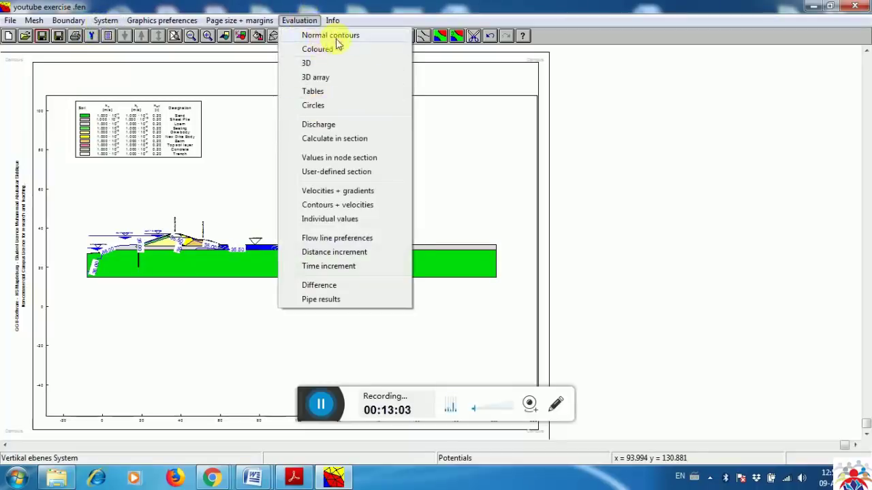
click(485, 155)
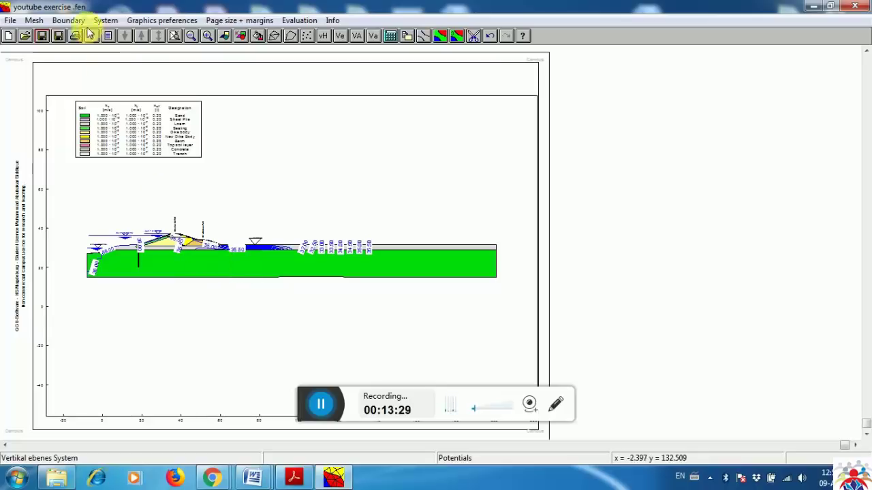
Review the kx, ky and neff values of all ten soils in the soil properties, and accept them as they are
click(108, 20)
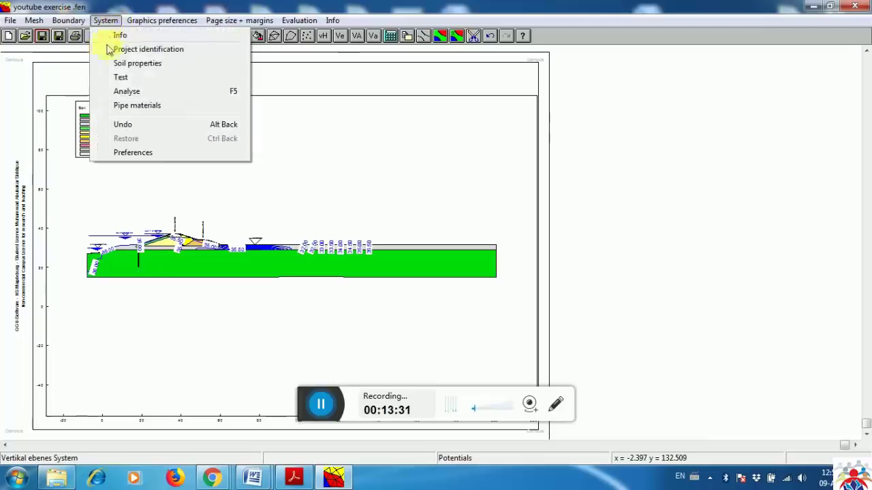
click(141, 63)
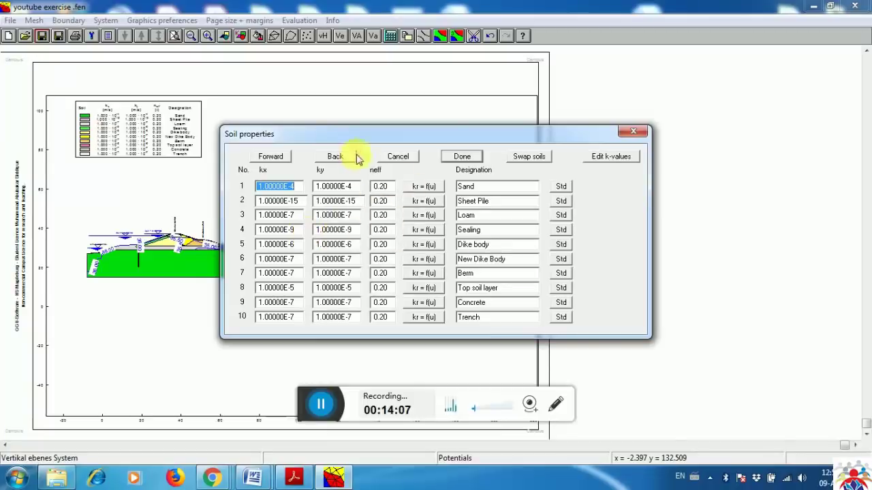
click(461, 156)
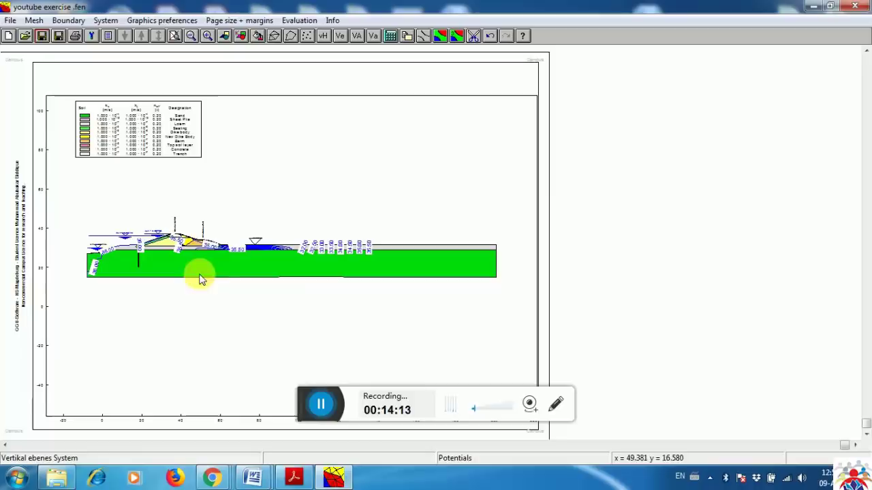
Replot the unsmoothed potential contours from 31.5 to 36.0 with a separation of 0.5 and soil colours as fill, checking the landside water level
click(300, 21)
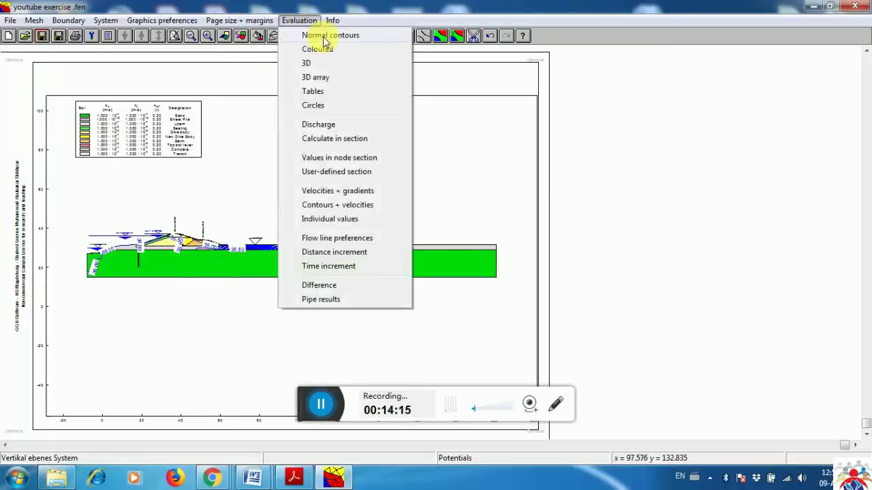
click(330, 36)
click(401, 268)
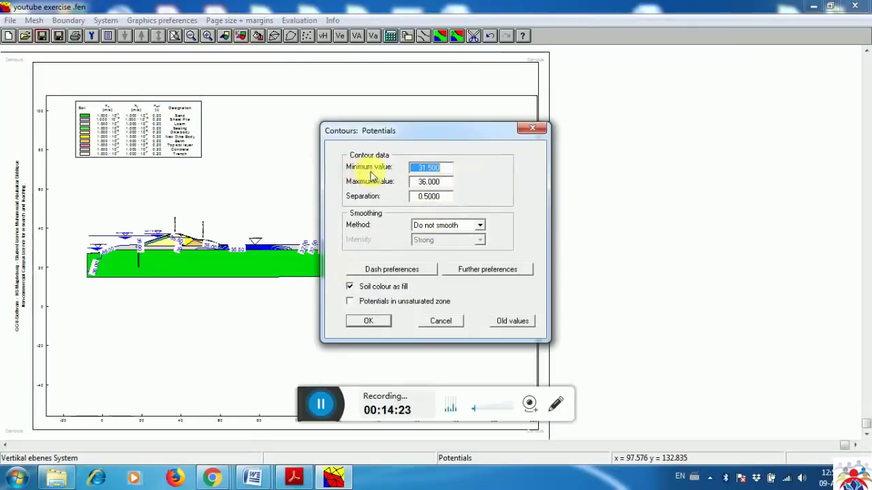
drag(432, 136, 637, 195)
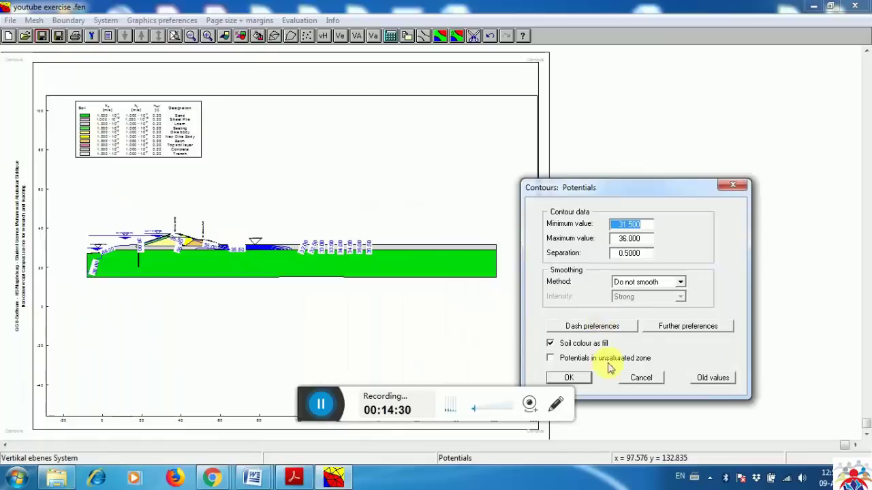
click(570, 378)
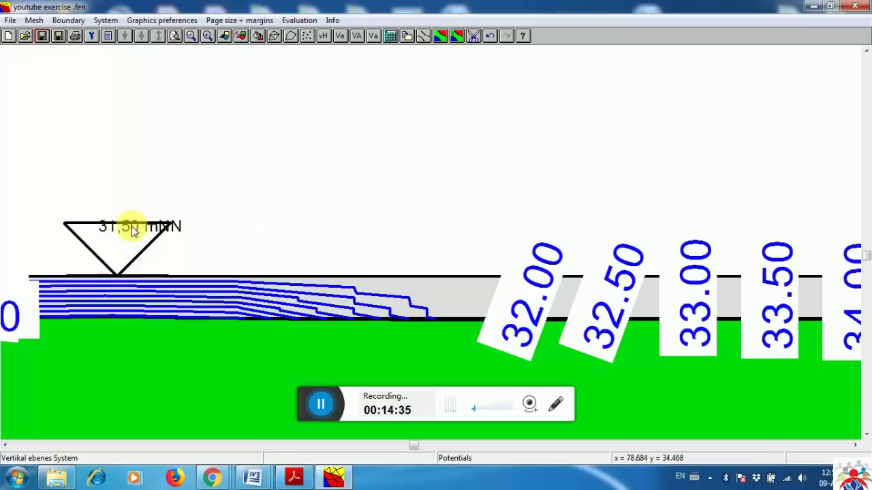
key(F9)
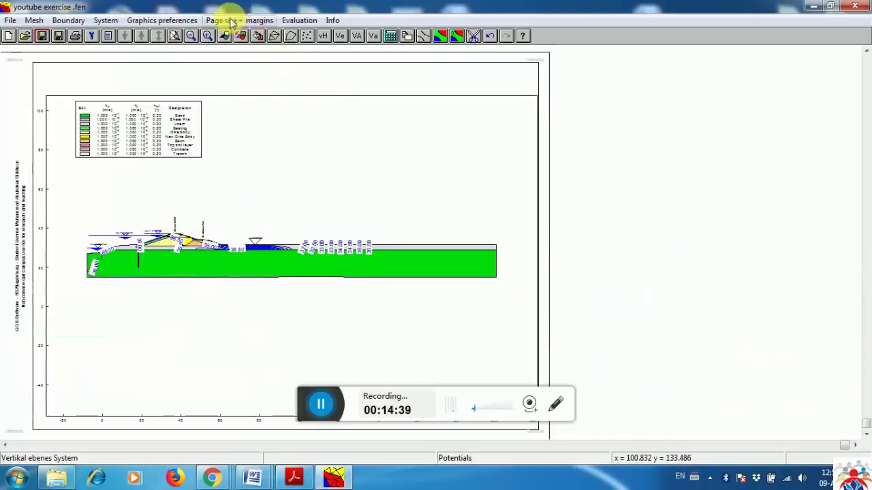
click(298, 19)
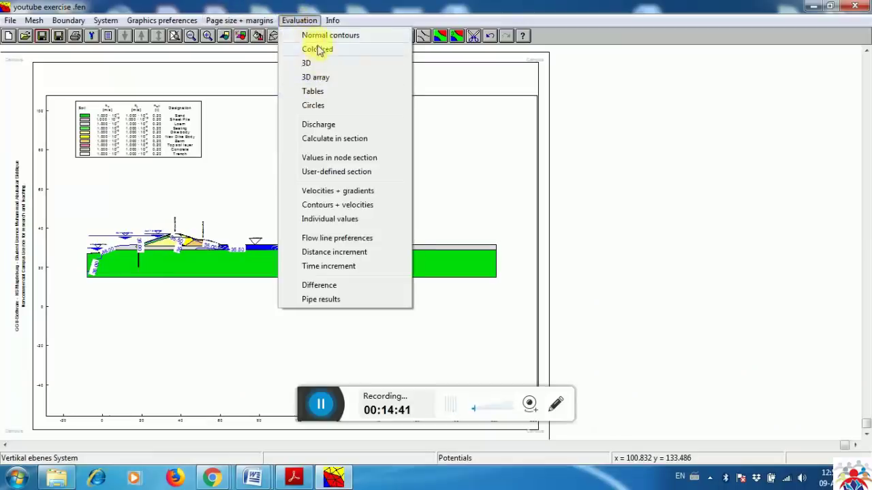
click(307, 34)
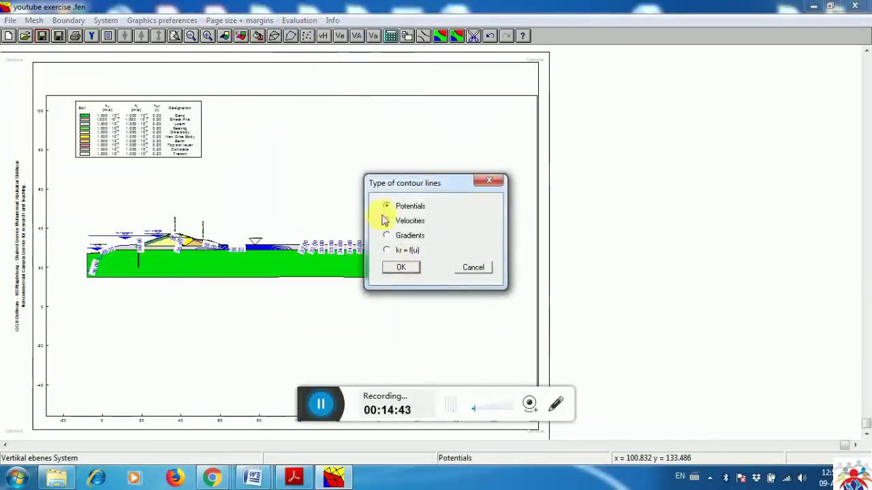
click(404, 267)
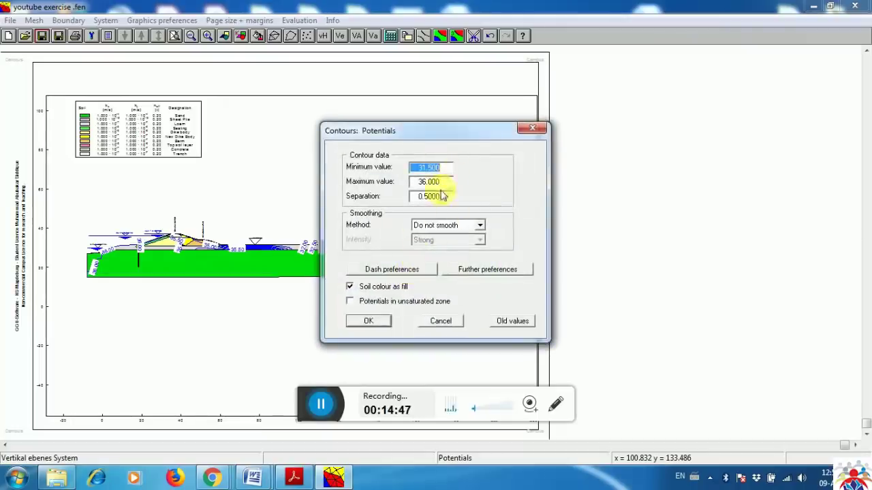
click(369, 321)
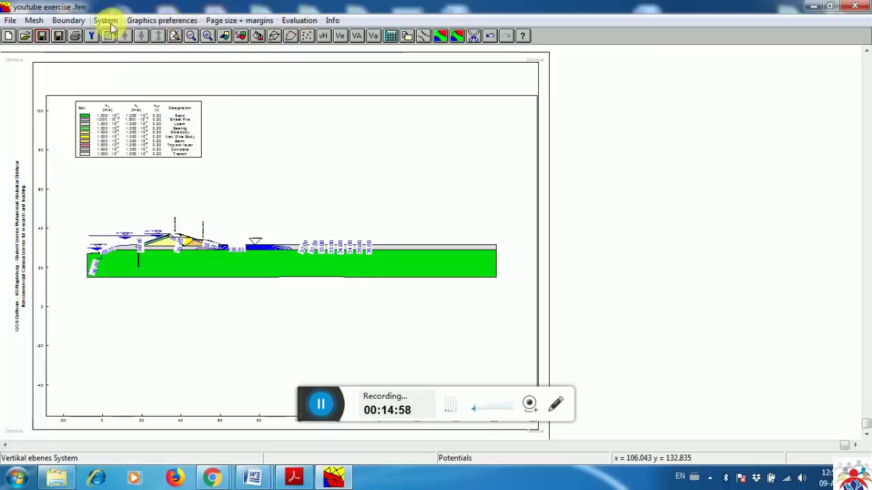
Plot the discharge as filled, labelled circles with maximum diameter 1.0 m, 36 segments and 2.0 mm font, showing the system boundaries
click(303, 22)
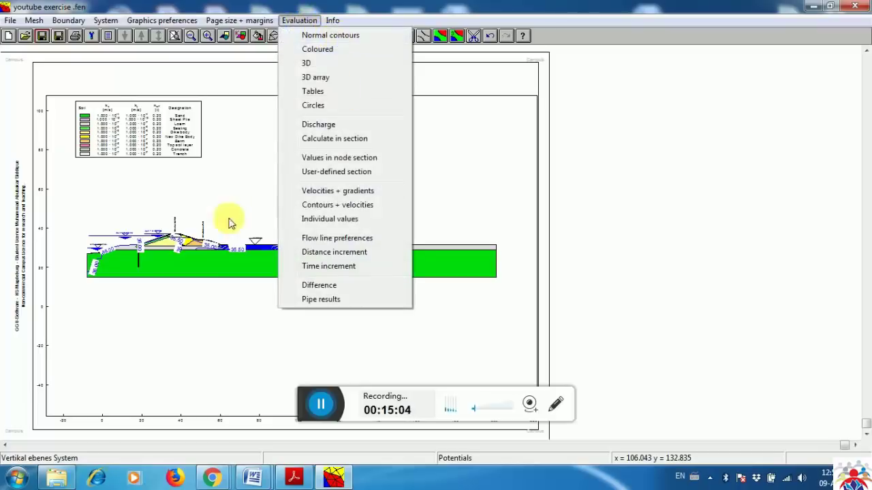
click(318, 124)
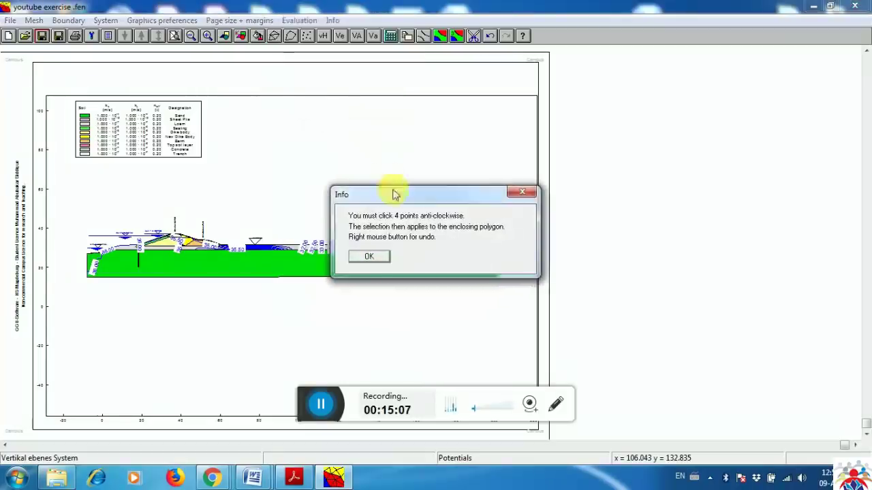
click(366, 259)
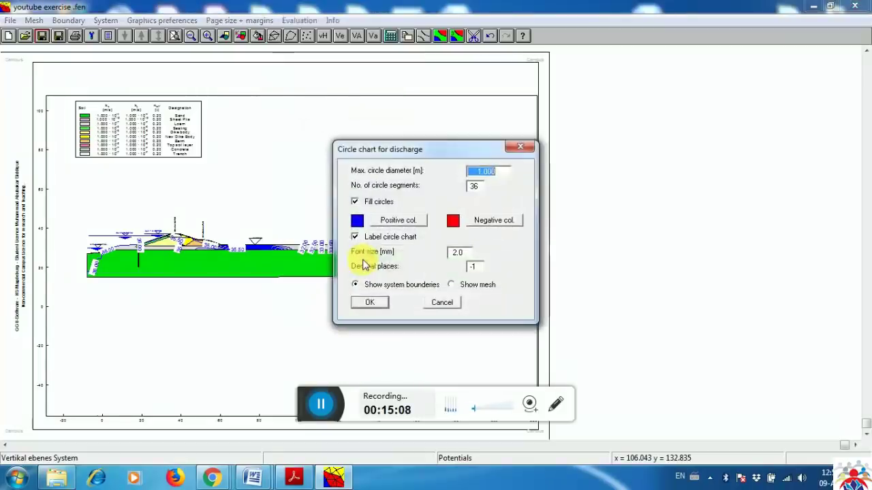
click(370, 304)
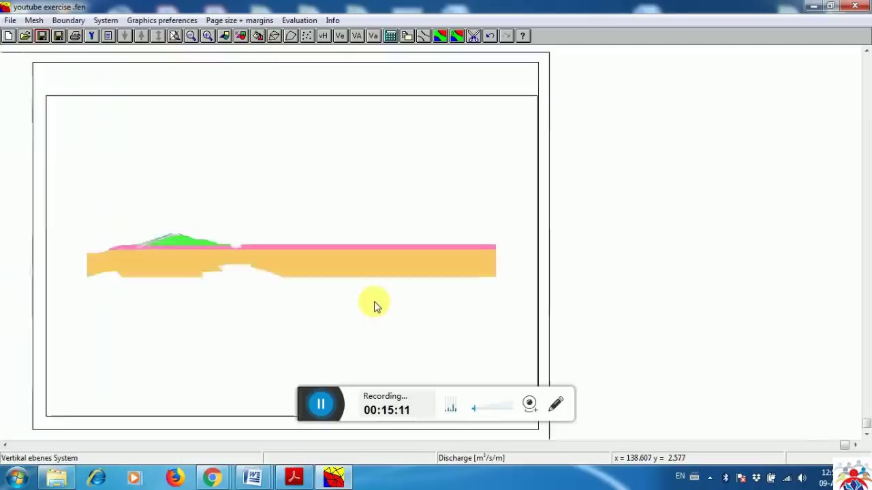
Examine the discharge values along the waterside slope and sealing layer, around the trench at the dike toe and along the landside ground
drag(64, 214, 342, 333)
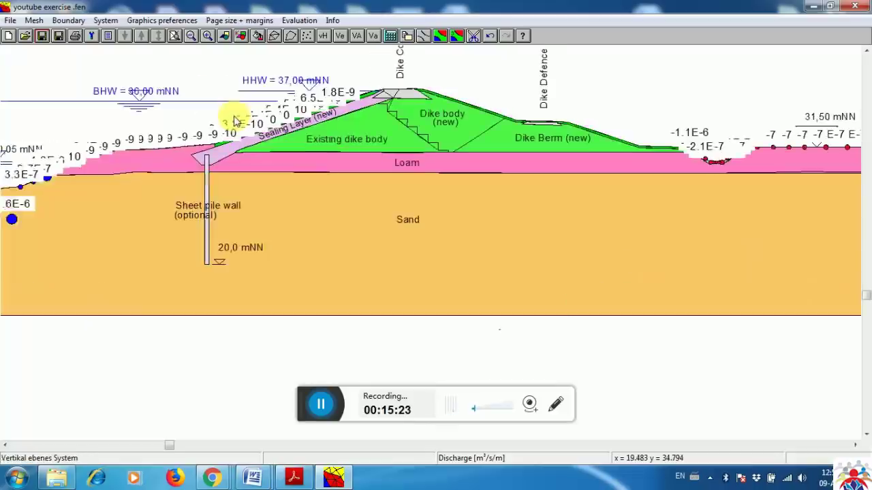
scroll(241, 129, up, 2)
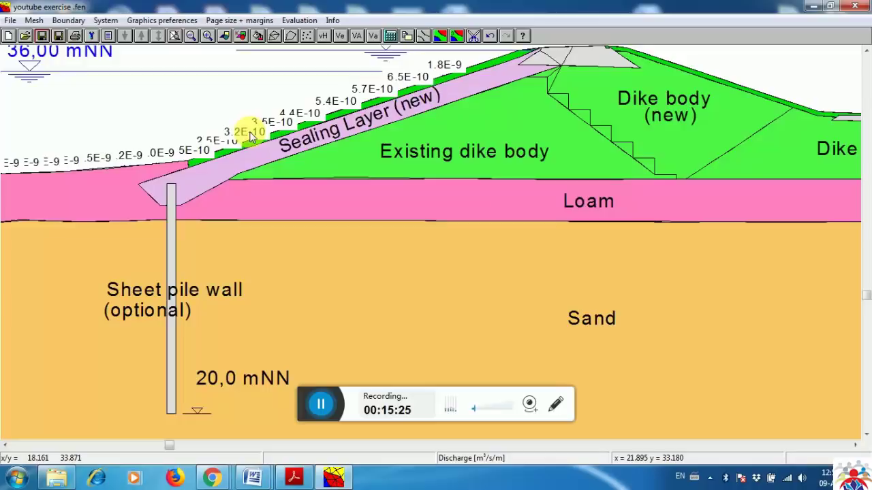
scroll(251, 136, down, 3)
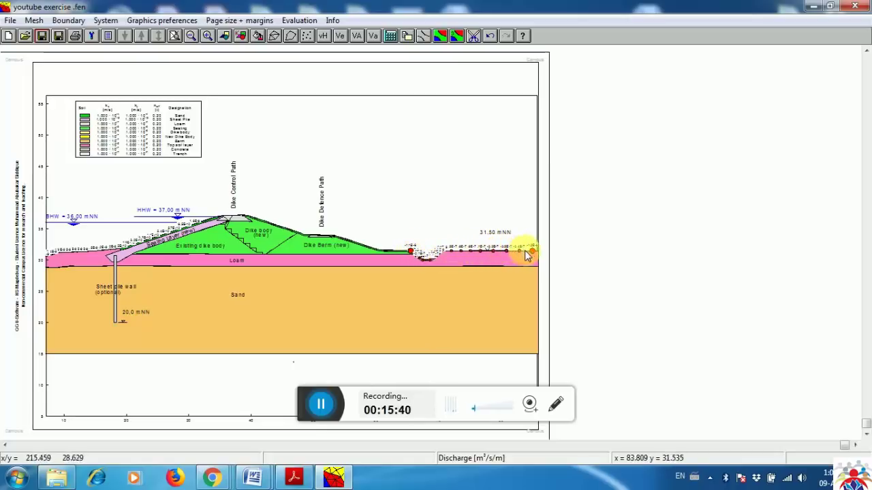
double_click(411, 254)
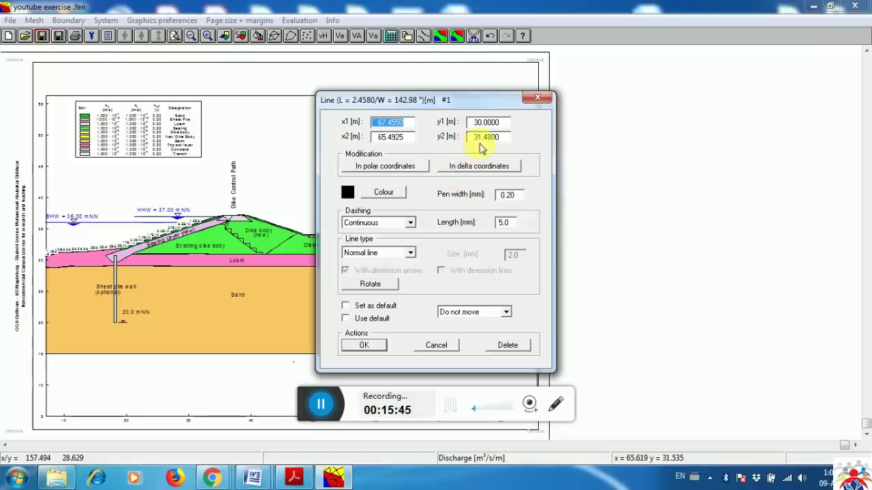
click(539, 98)
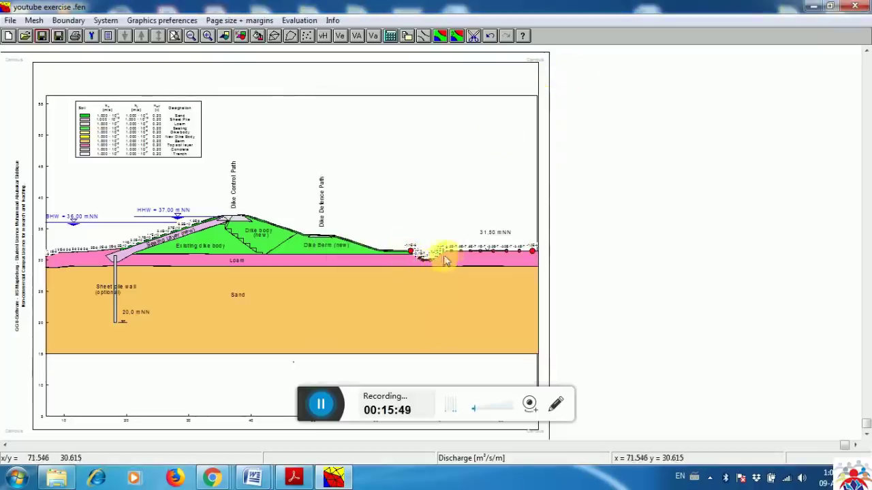
click(412, 252)
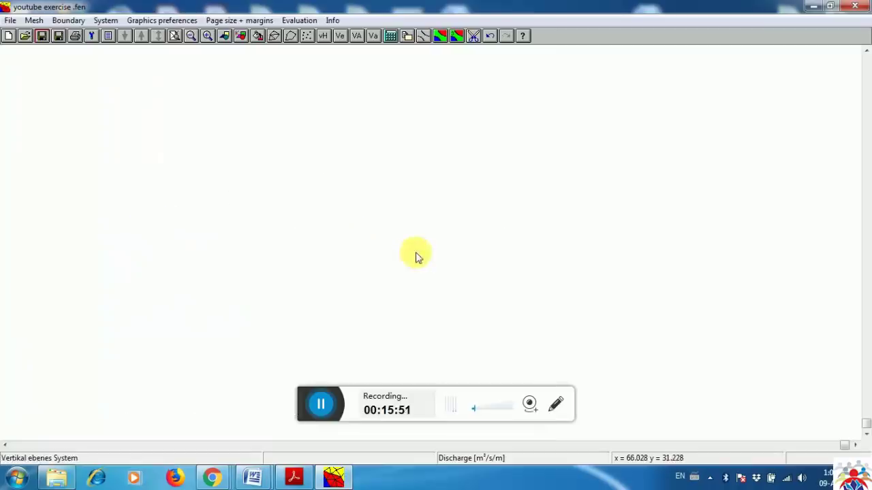
click(300, 428)
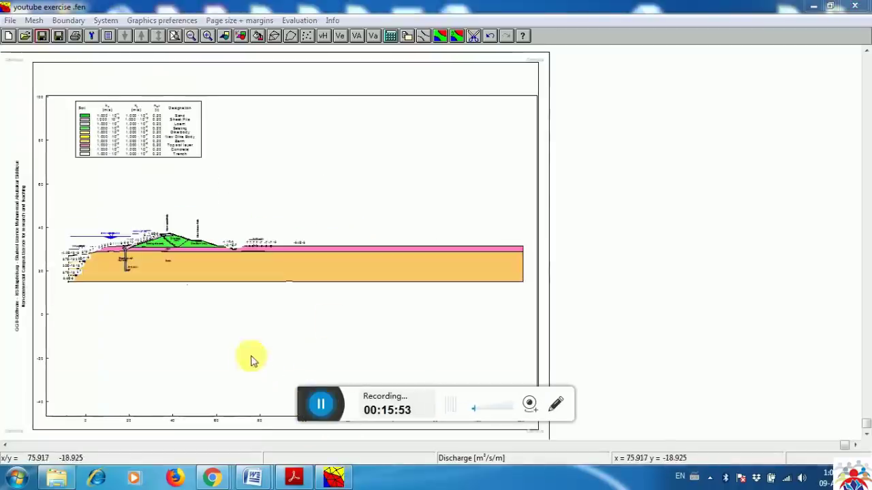